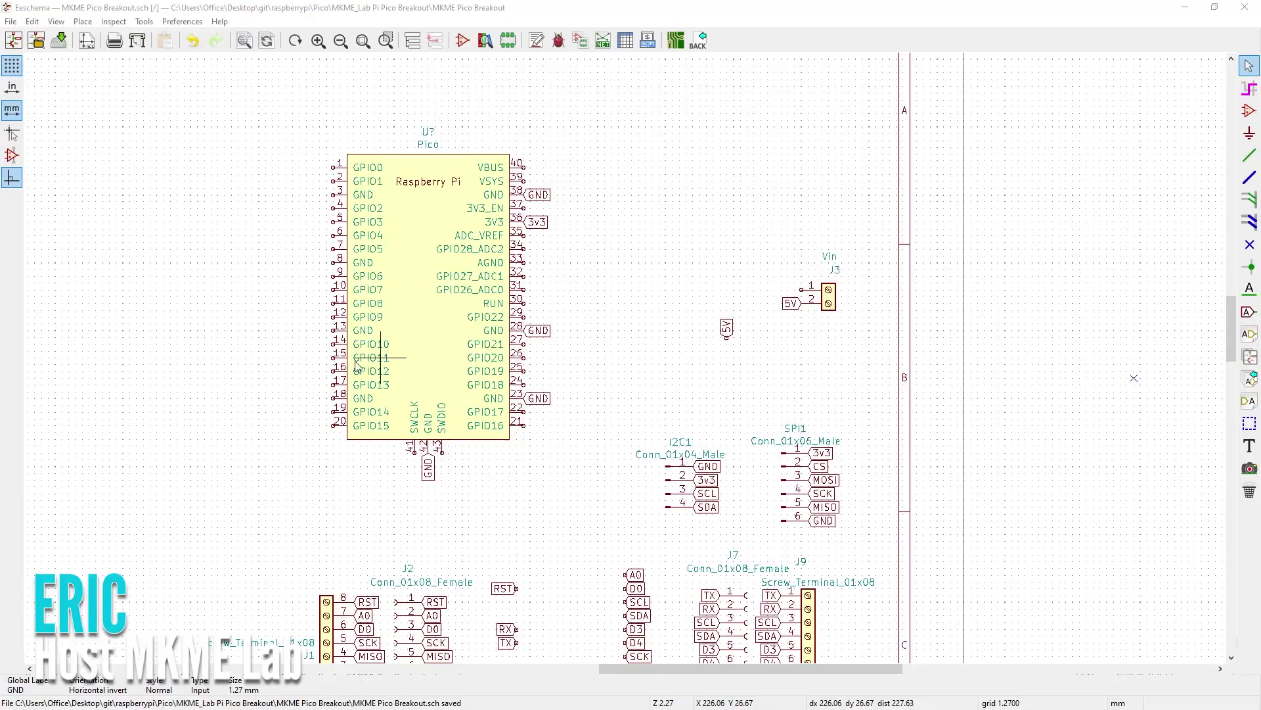
Copy the GND global label onto the Pico symbol's left-side GND pins 18, 8 and 3
scroll(285, 375, "down", 7)
scroll(627, 365, "up", 10)
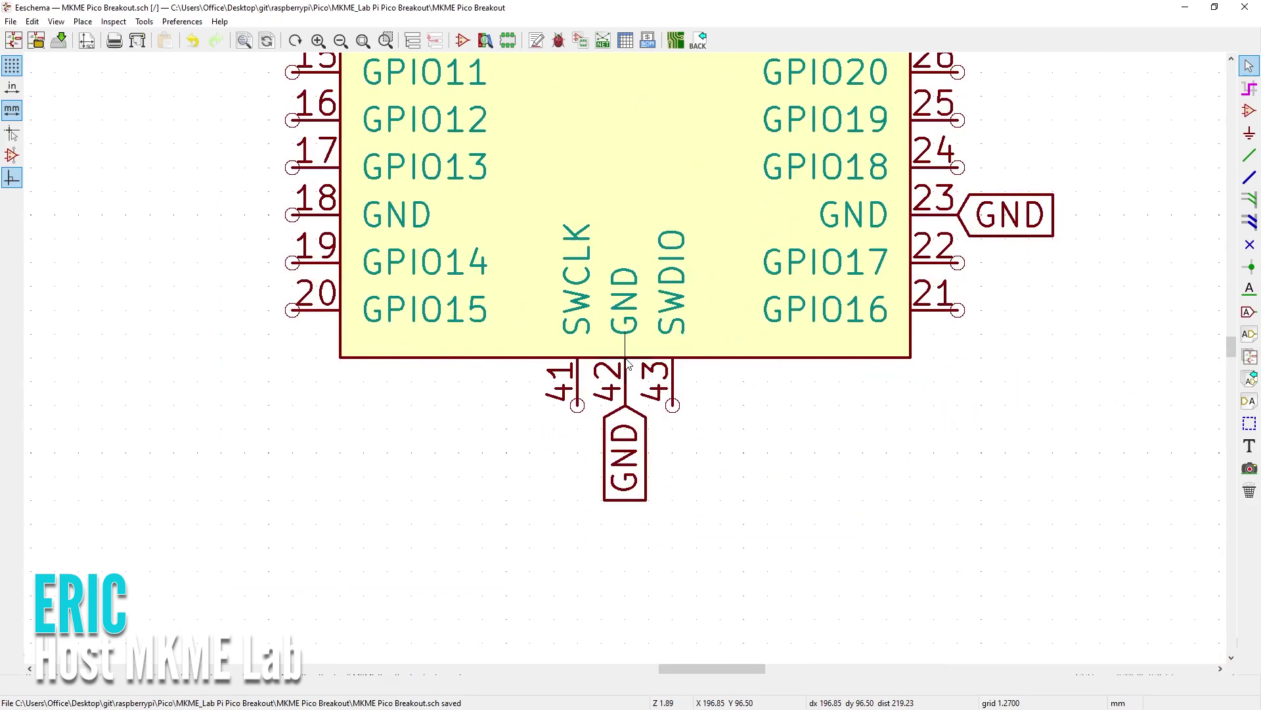
scroll(626, 359, "down", 3)
middle_click_drag(626, 360, 581, 486)
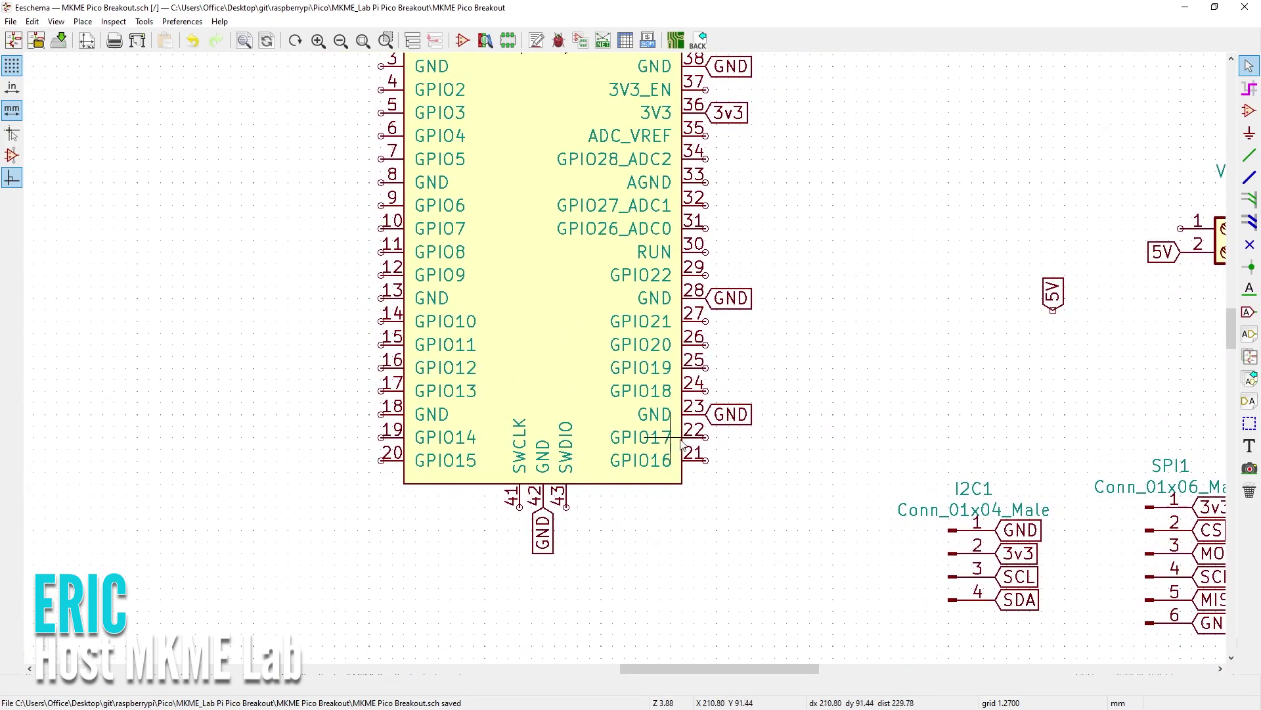
middle_click_drag(798, 275, 823, 390)
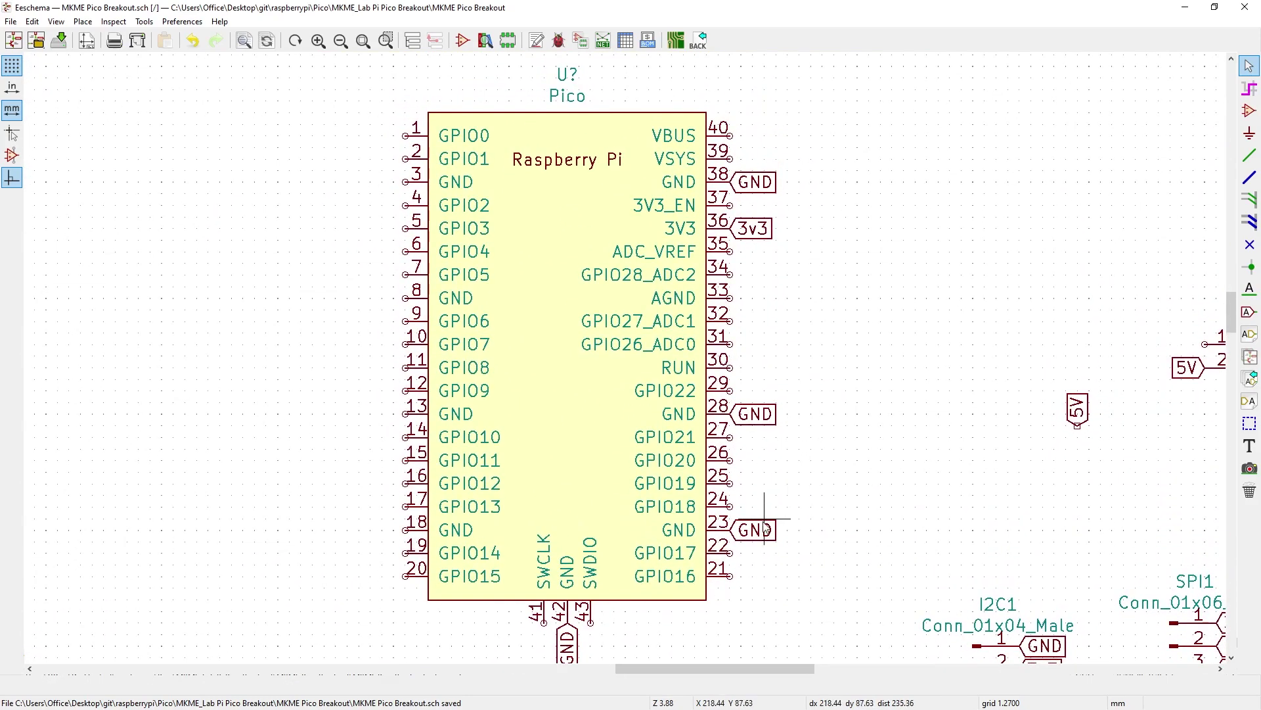
key("c")
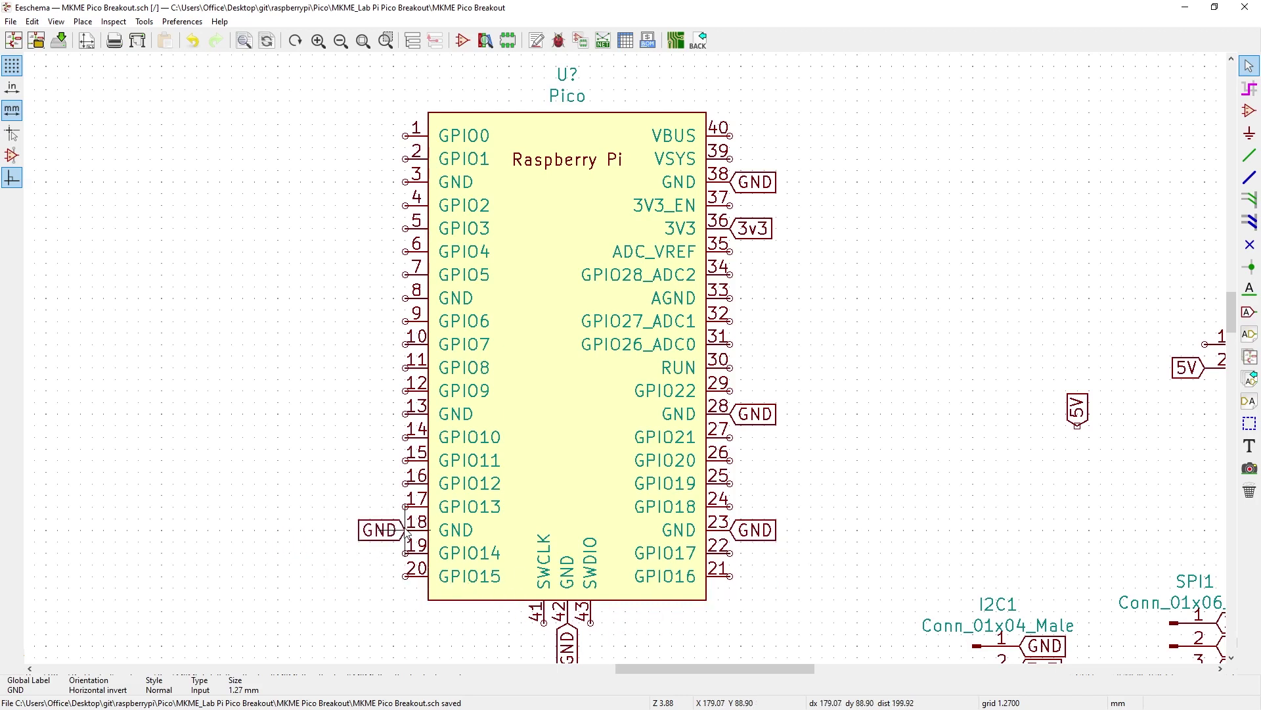
key("c")
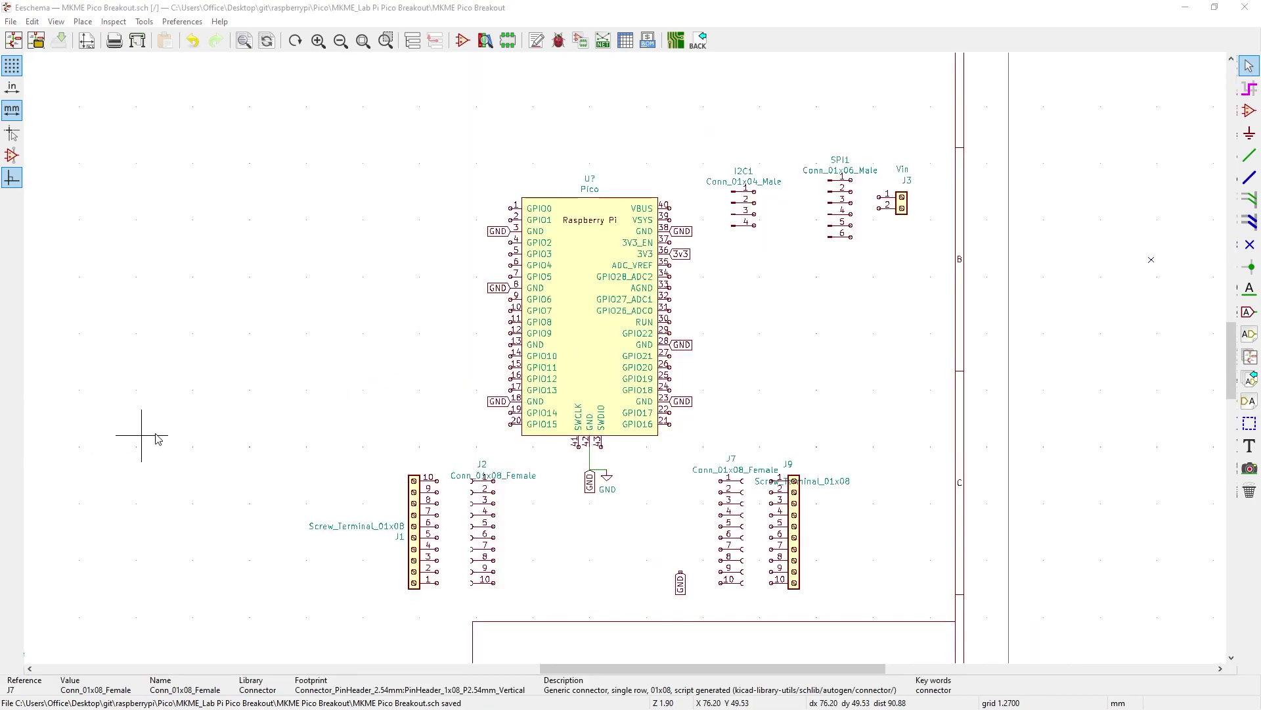
left_click(233, 435)
scroll(364, 416, "up", 2)
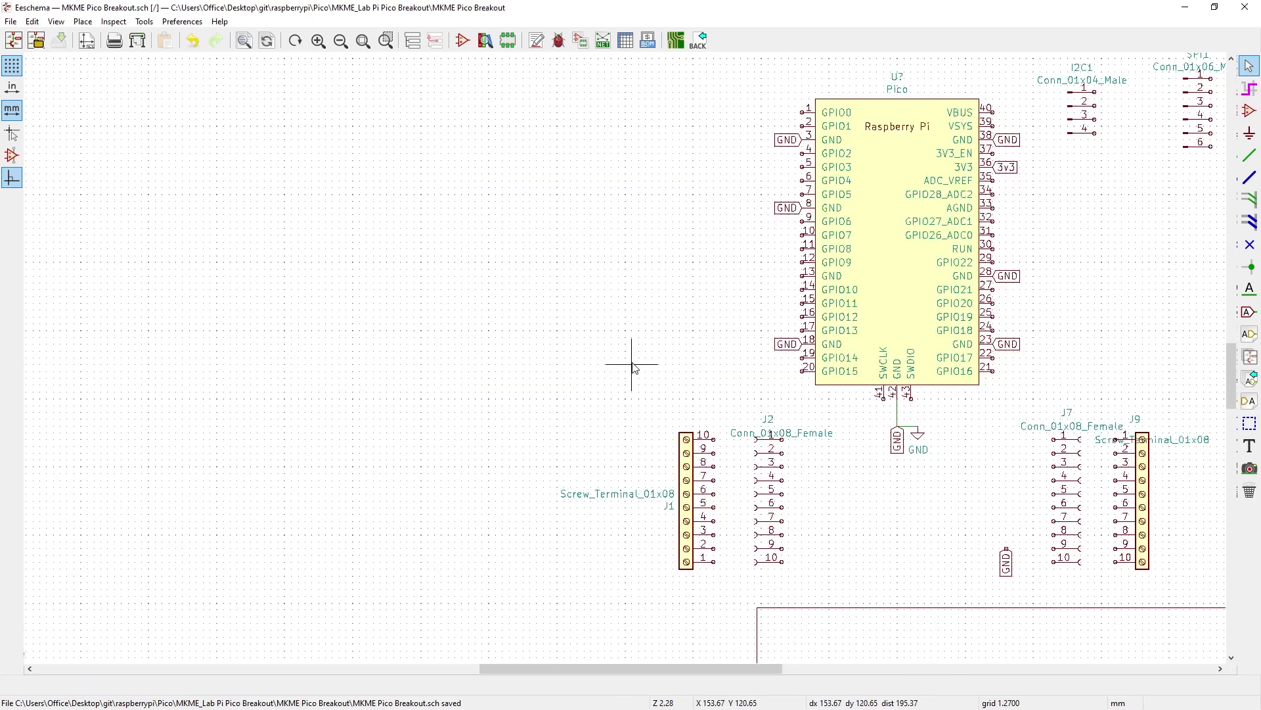
middle_click_drag(625, 358, 289, 435)
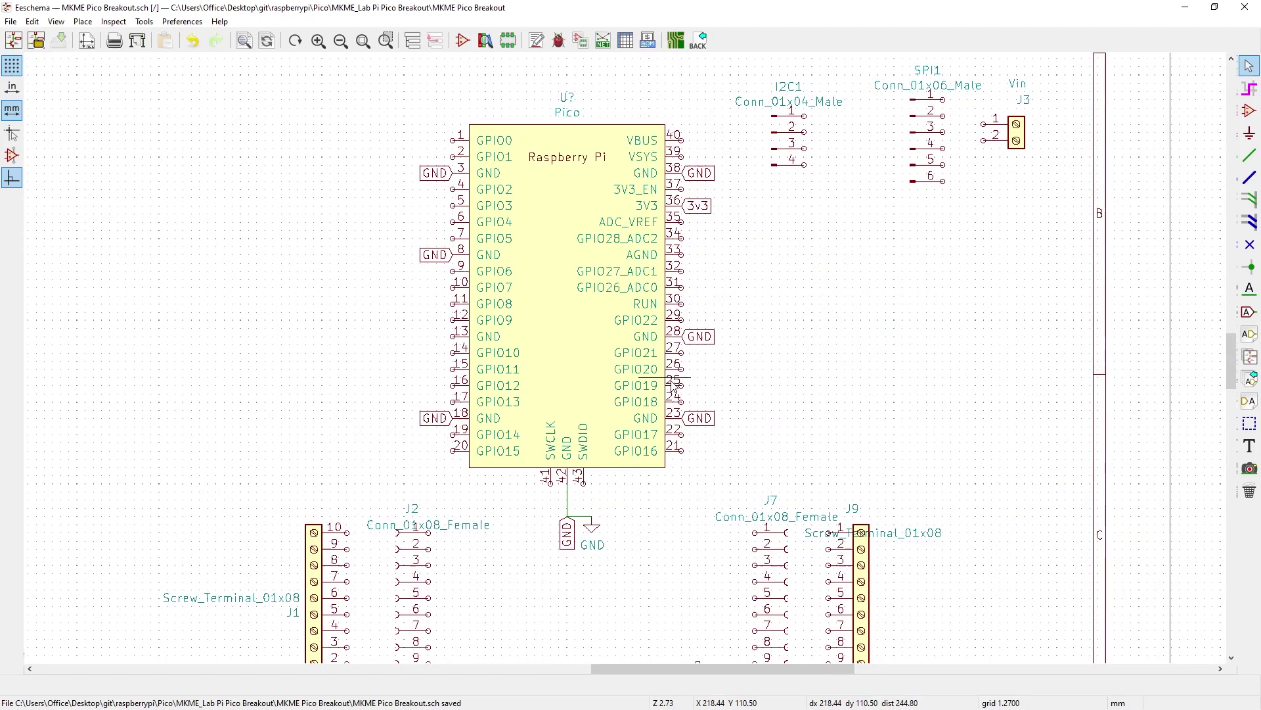
Add left-oriented global labels GPIO0 and GPIO1 to Pico pins 1 and 2
scroll(673, 389, "down", 2)
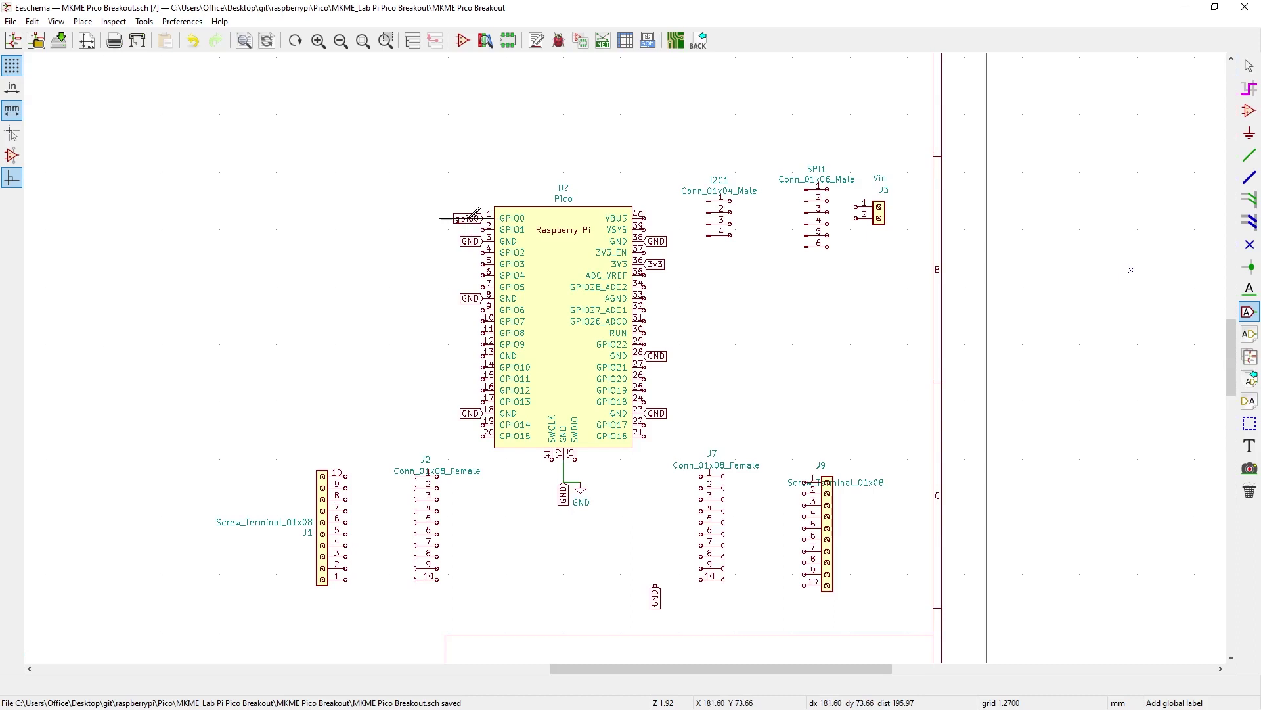
left_click(466, 219)
key("Escape")
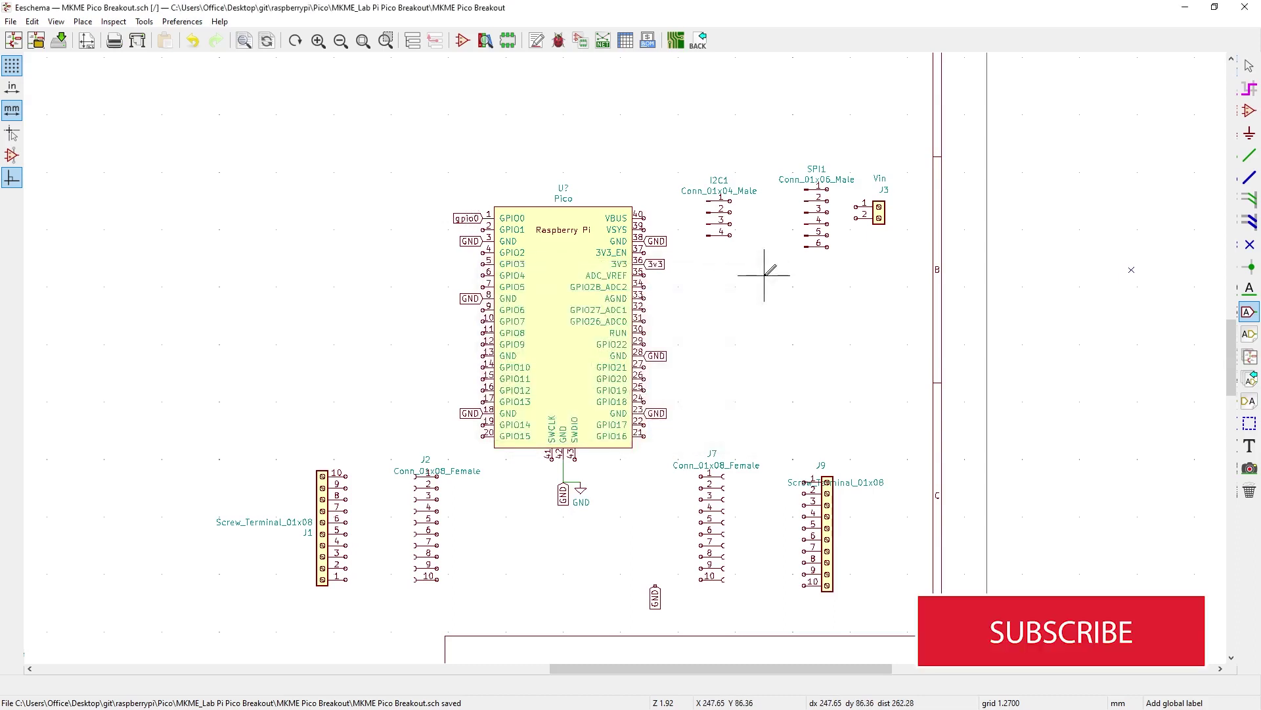
left_click(484, 219)
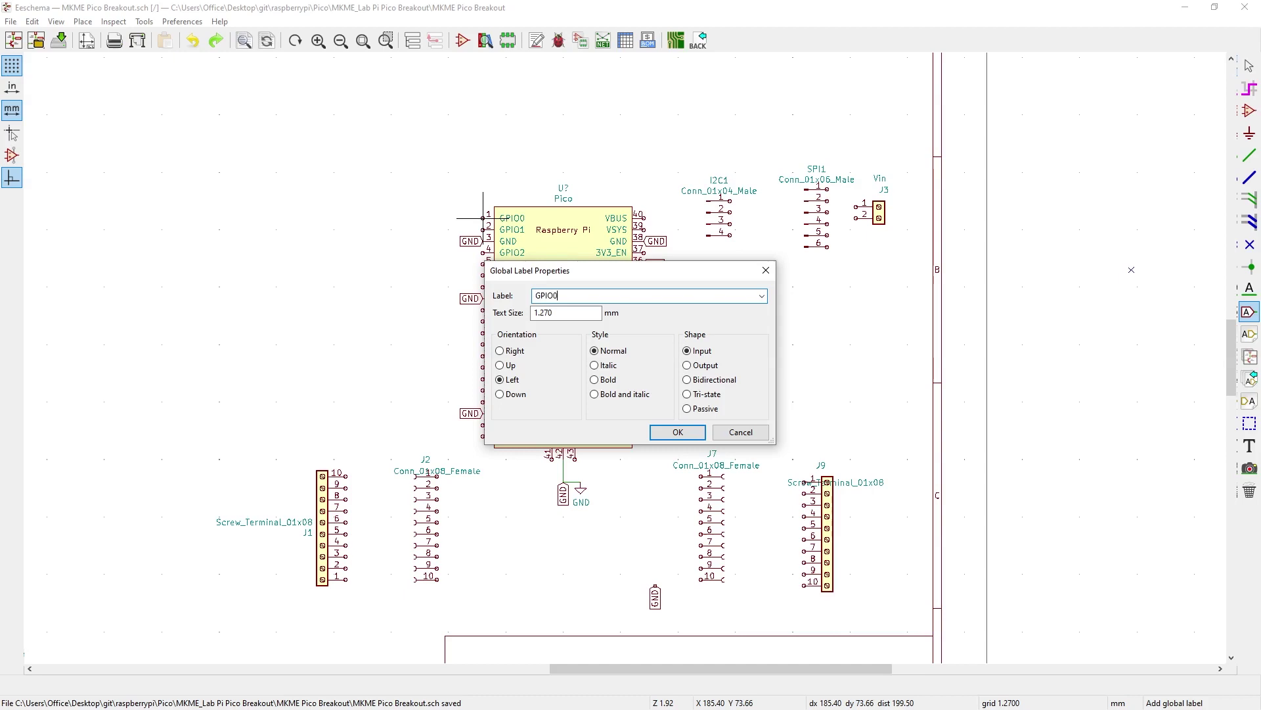
left_click(679, 432)
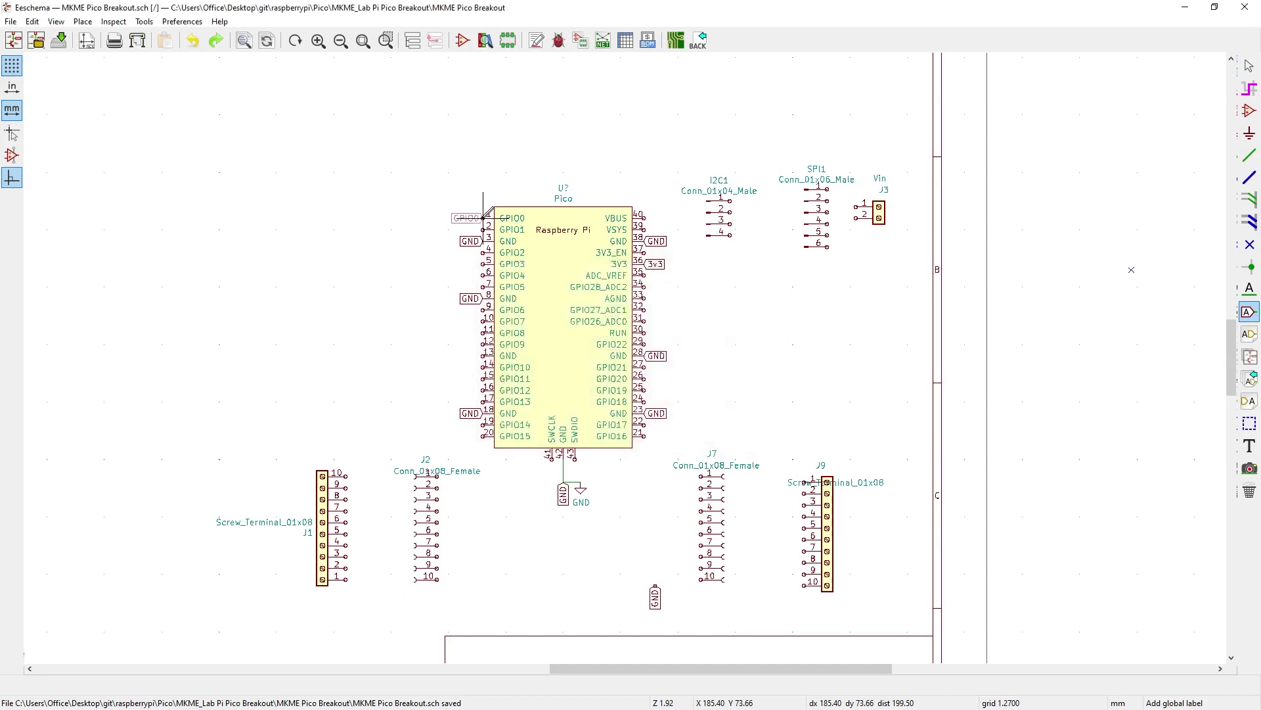
left_click(484, 228)
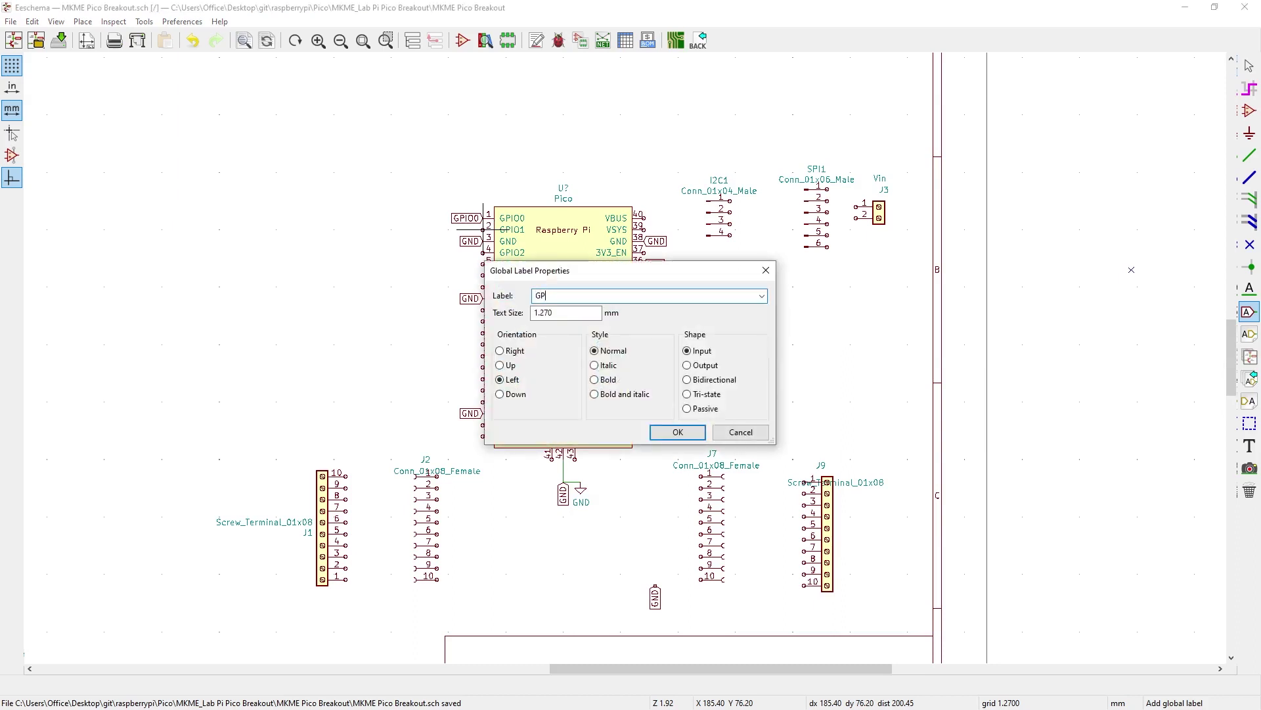
left_click(686, 436)
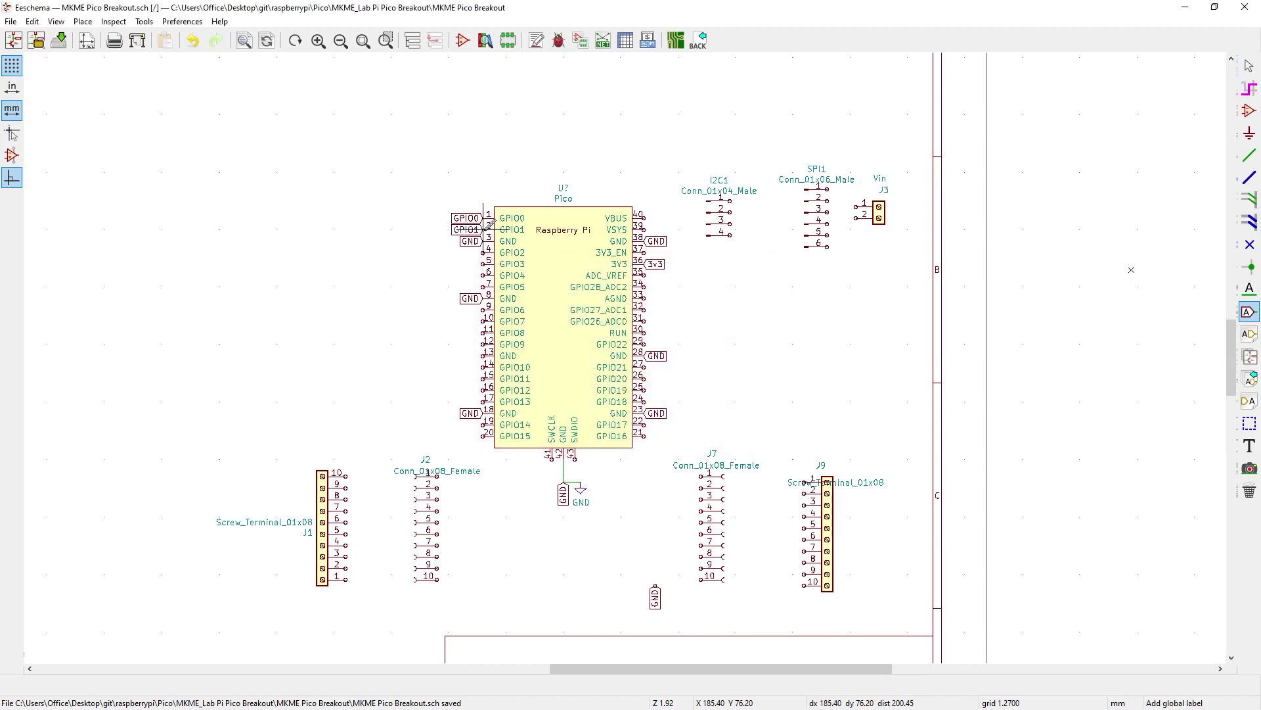
Add global labels GPIO2, GPIO3, GPIO4 and GPIO5 to Pico pins 4 through 7
left_click(484, 253)
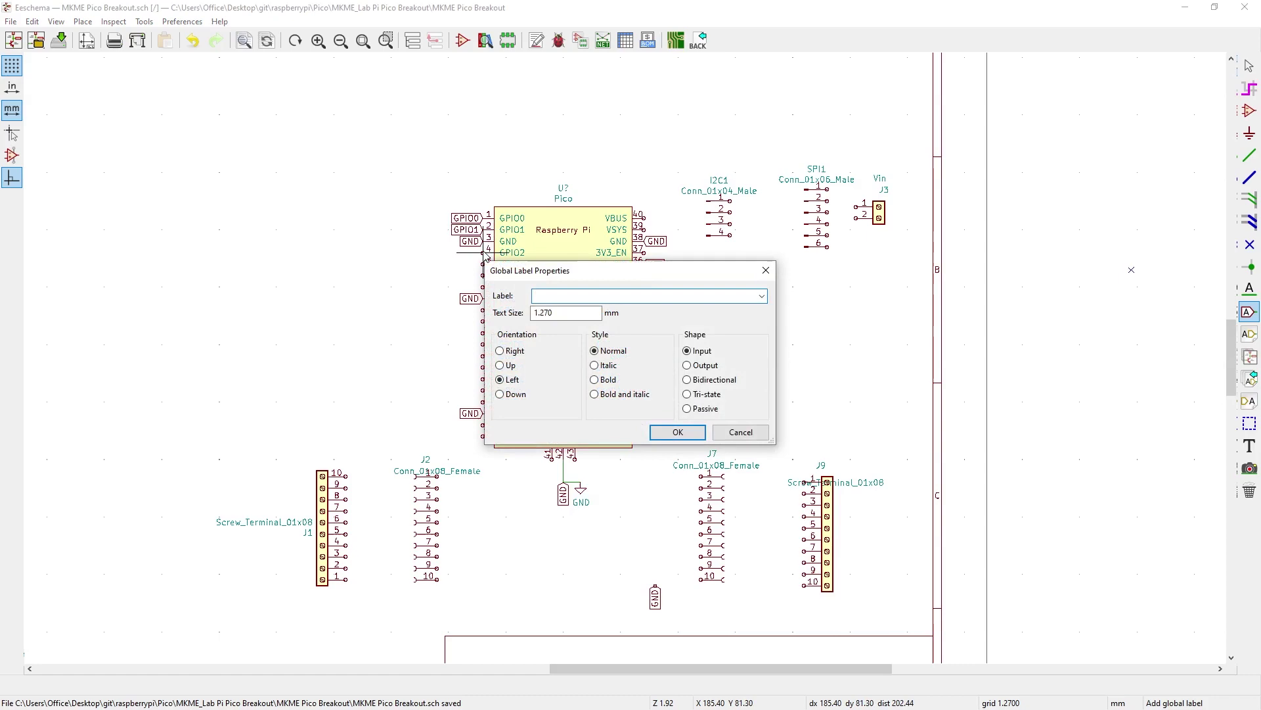
key("Return")
left_click(484, 264)
key("Return")
left_click(487, 275)
key("Return")
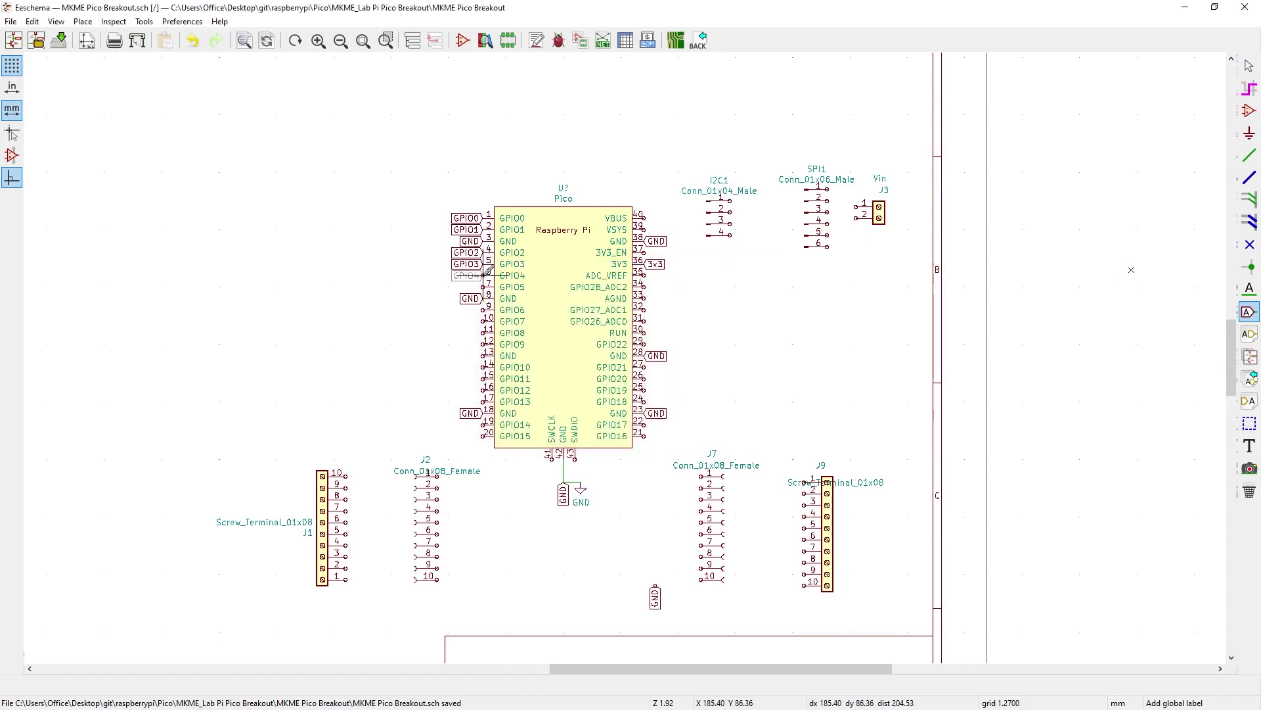
left_click(487, 287)
key("Return")
Add global labels GPIO6, GPIO7, GPIO8 and GPIO9 to Pico pins 9 through 12
left_click(487, 309)
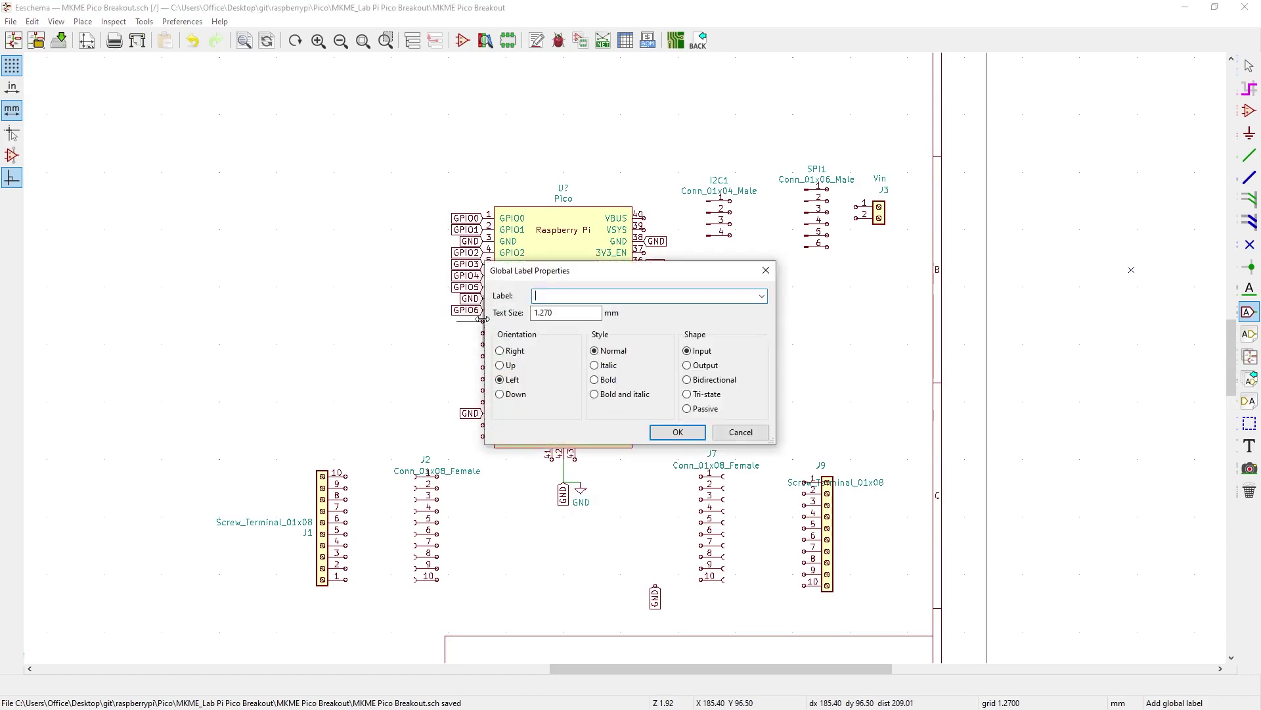
key("Return")
left_click(487, 320)
key("Return")
left_click(487, 333)
type("GPIO9")
key("Return")
left_click(483, 344)
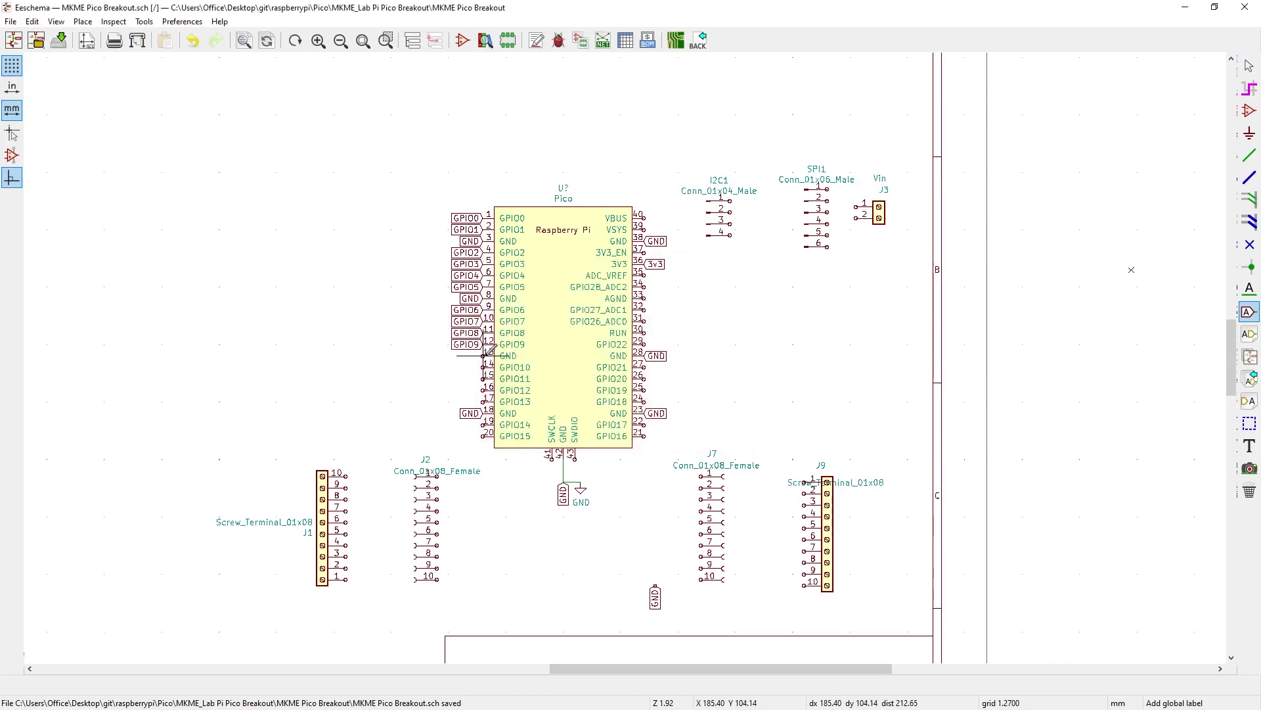
Add global labels GND, GPIO10 and GPIO11 to Pico pins 13, 14 and 15
left_click(483, 355)
type("GND")
key("Return")
left_click(483, 356)
left_click(483, 367)
type("IO11")
key("Return")
left_click(483, 379)
Add global labels GPIO12, GPIO13, GPIO14 and GPIO15 to Pico pins 16, 17, 19 and 20
scroll(410, 390, "up", 4)
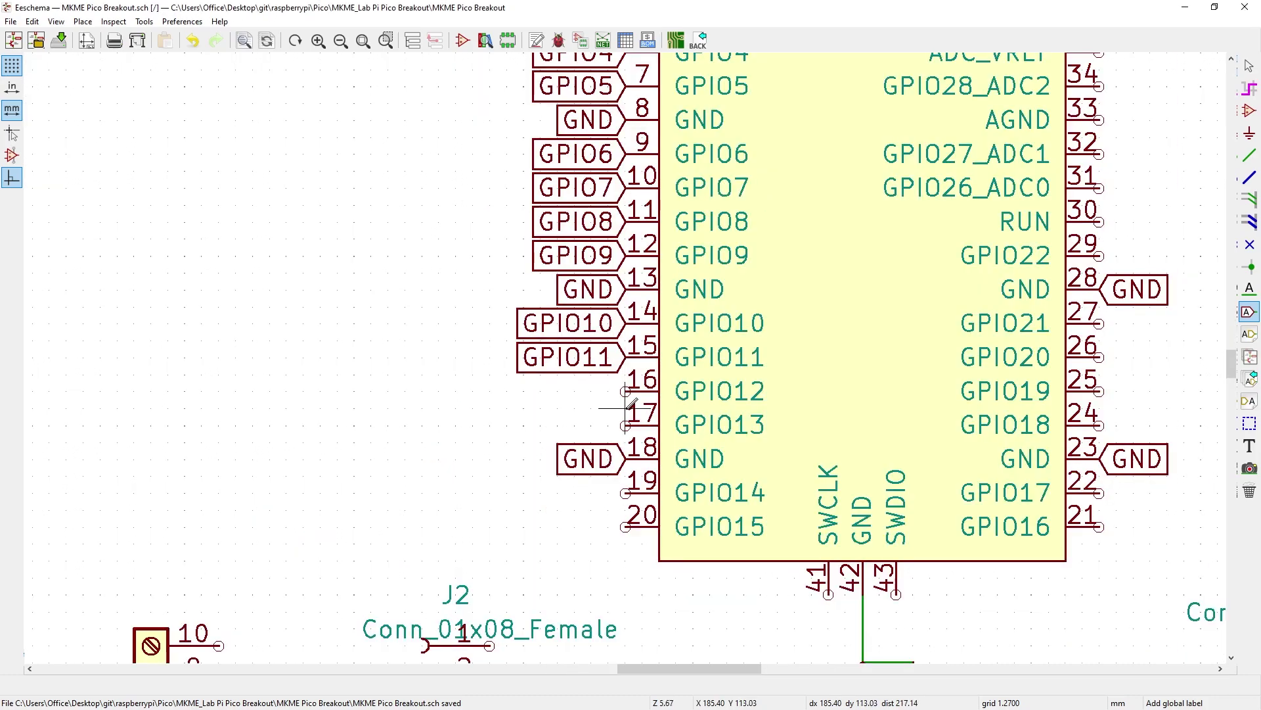
left_click(626, 391)
type("GPIO12")
key("Return")
left_click(625, 391)
type("GPIO14")
key("Return")
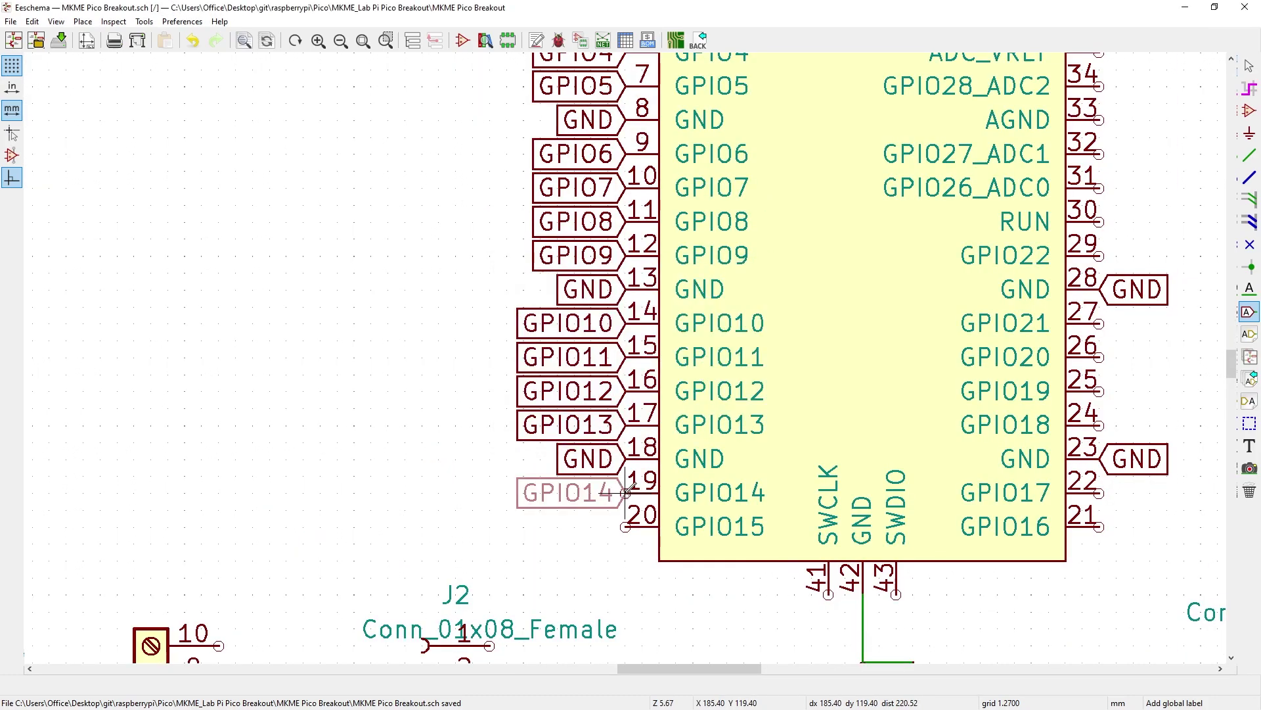
left_click(624, 495)
left_click(624, 528)
type("GPIO15")
key("Return")
left_click(625, 528)
scroll(430, 514, "down", 2)
key("Escape")
Duplicate the Pico's left-side label column, GPIO0 through GPIO15, and place the copy to its left
left_click_drag(474, 96, 552, 588)
right_click(552, 588)
left_click(605, 293)
scroll(418, 575, "down", 1)
scroll(605, 368, "up", 6)
left_click(759, 298)
scroll(746, 359, "down", 6)
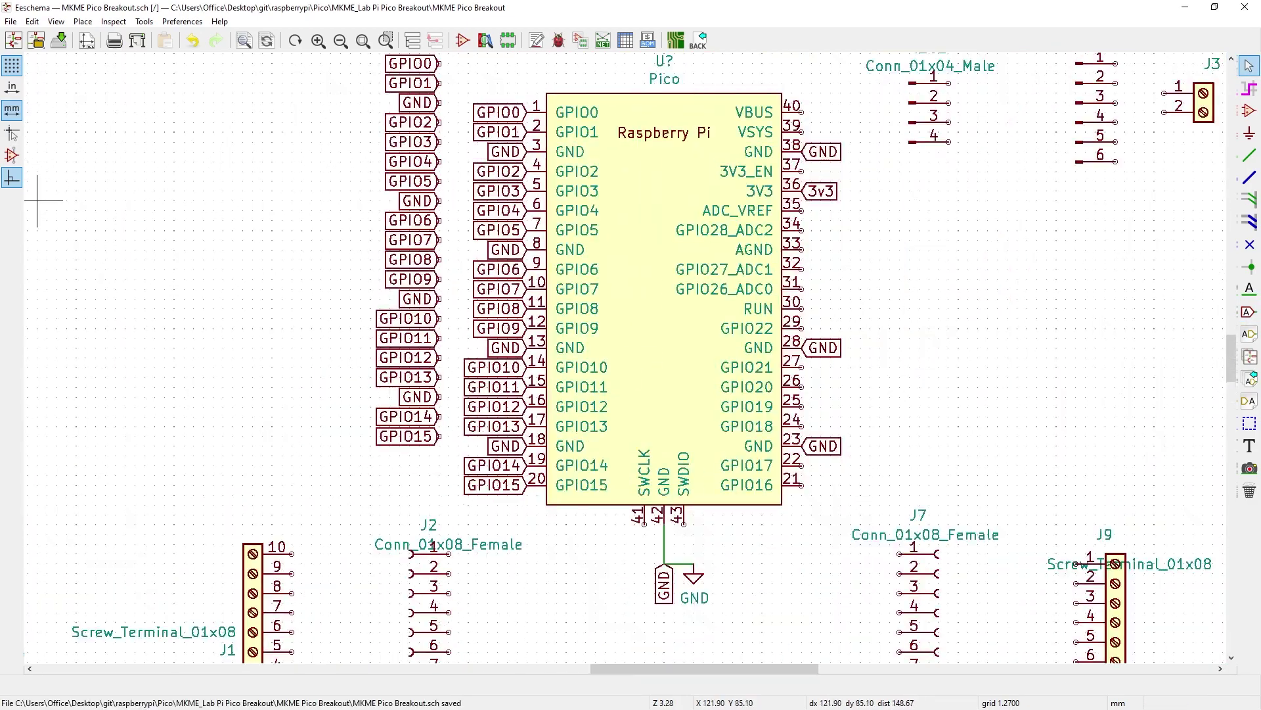
Move the I2C1, SPI1 and Vin connectors higher and place a duplicate of the right-side label column, VBUS through GPIO16, beside the Pico
left_click_drag(716, 125, 1016, 273)
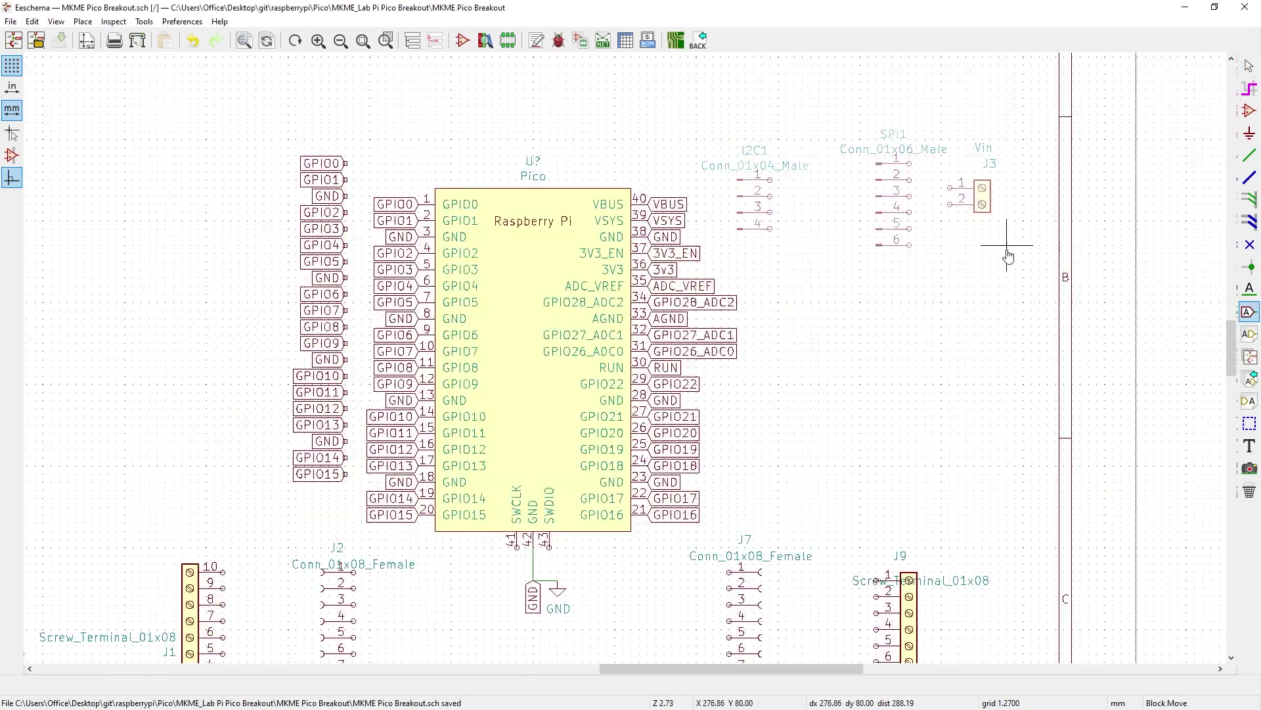
left_click(1003, 168)
left_click_drag(691, 197, 664, 526)
right_click(664, 525)
left_click(729, 231)
left_click(795, 518)
scroll(934, 464, "down", 1)
scroll(626, 361, "up", 2)
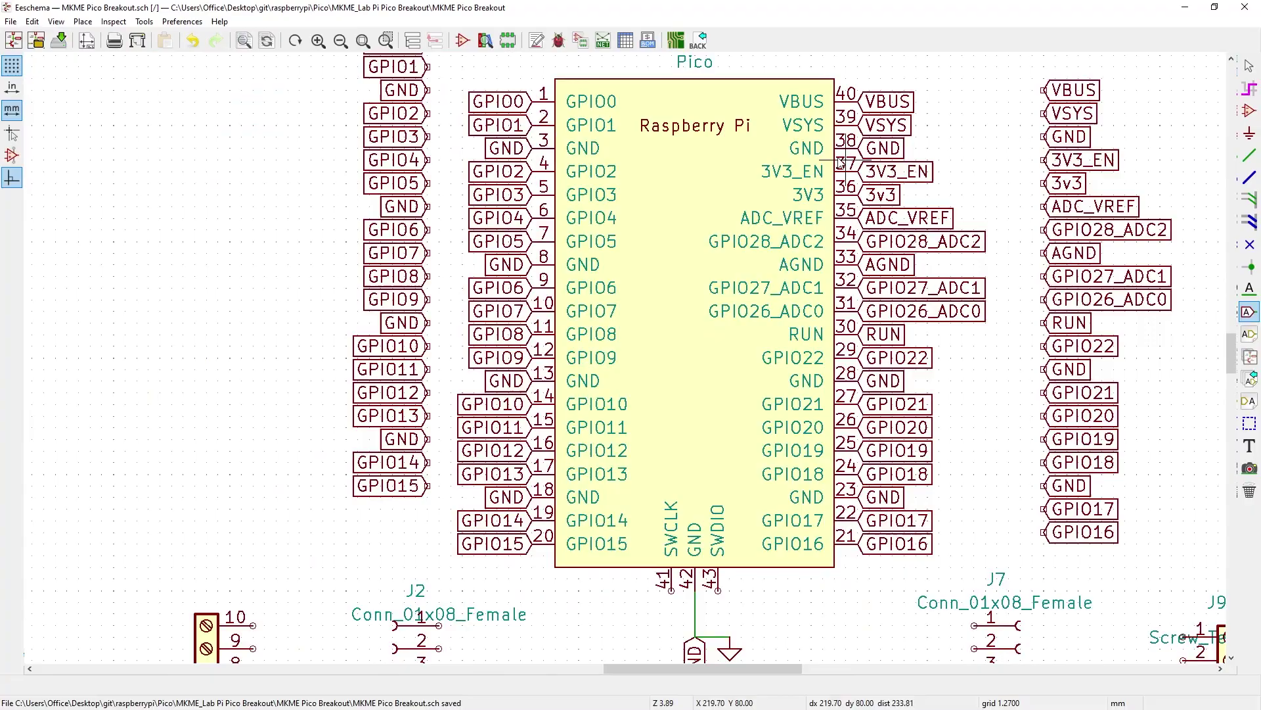
Mirror the duplicated VBUS through GPIO16 label column horizontally and place it against the J7 header pins
scroll(626, 361, "down", 5)
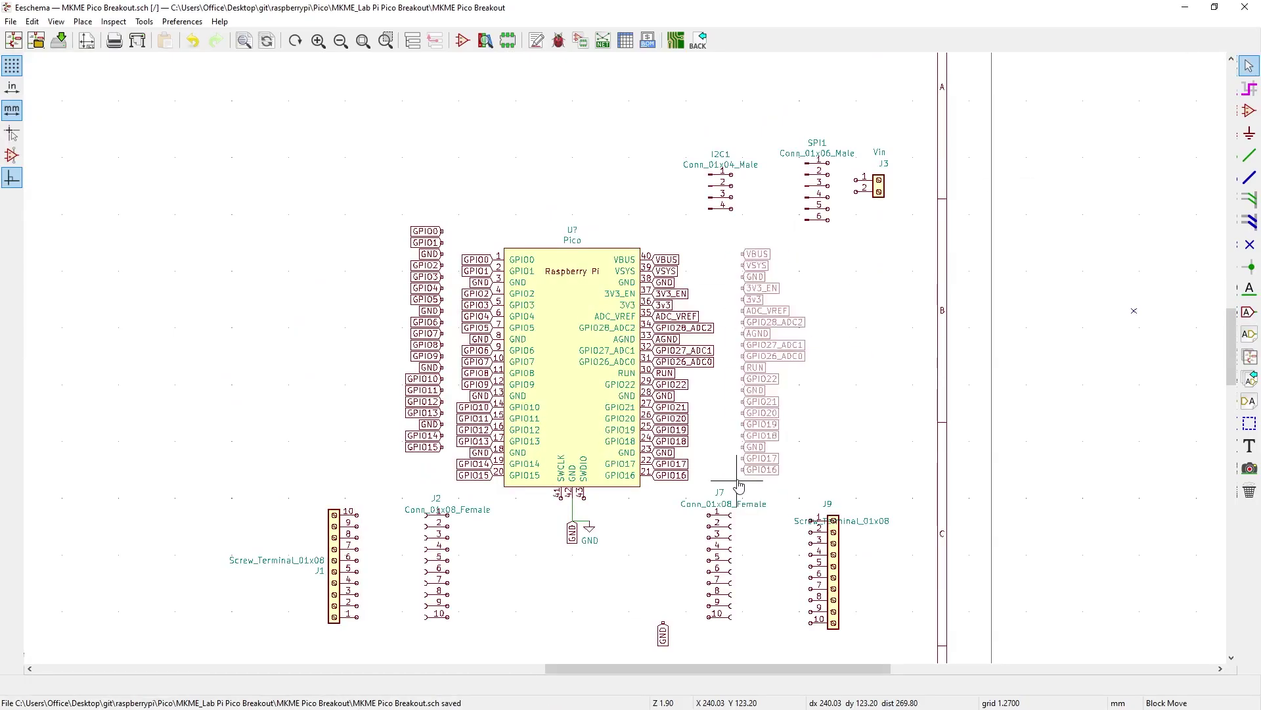
right_click(743, 471)
left_click(868, 257)
scroll(740, 468, "down", 3, "shift")
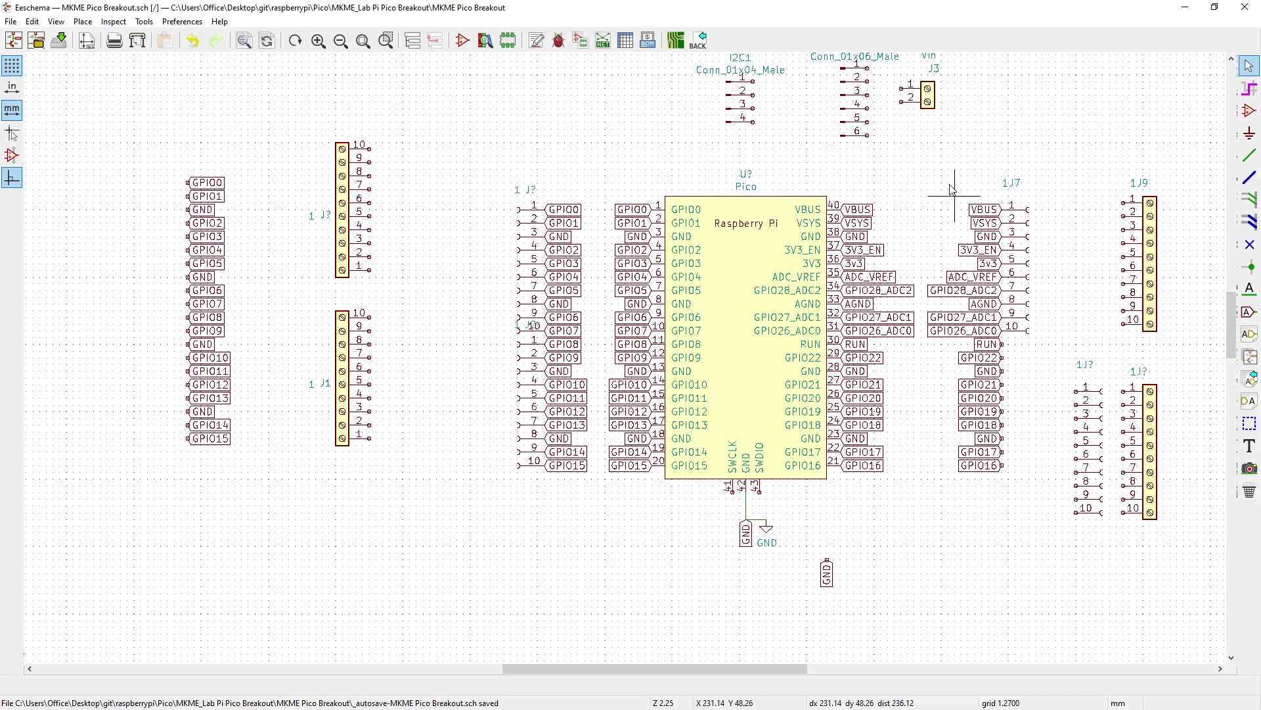
Move the second right-hand header directly below J7 onto the RUN through GPIO16 labels, and the second screw terminal directly below J9
left_click_drag(1071, 361, 1107, 525)
left_click(1034, 478)
left_click_drag(1110, 176, 1104, 526)
left_click(1159, 333)
left_click(1096, 479)
Duplicate the VBUS through GPIO16 label column onto the pins of J9 and the screw terminal below it
left_click_drag(914, 200, 988, 492, "shift")
left_click(1103, 492)
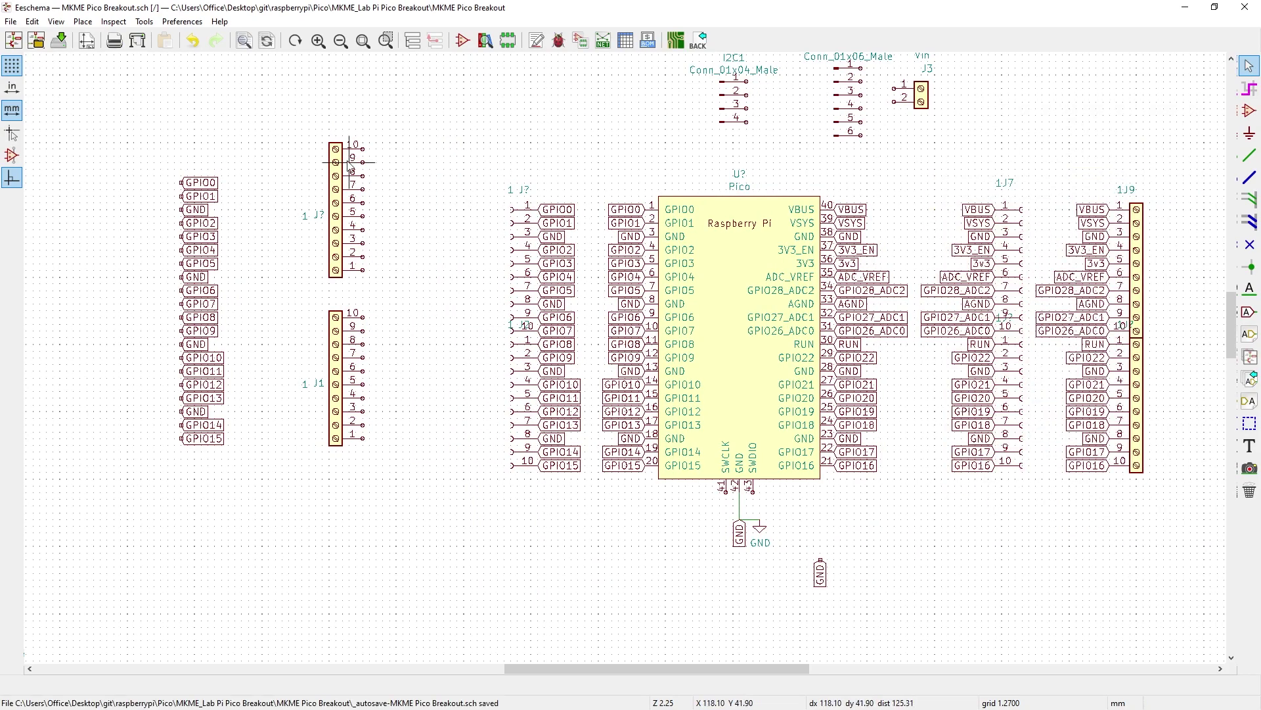
Stack the two left-hand screw terminals and attach the spare GPIO0 through GPIO15 label column to their pins
left_click(349, 196)
left_click_drag(256, 127, 168, 454)
left_click(348, 453)
Bring the labelled left-hand screw terminals next to their headers and move both groups below and left of the Pico
left_click_drag(292, 157, 442, 457)
left_click(530, 485)
left_click_drag(267, 73, 471, 423)
left_click(365, 613)
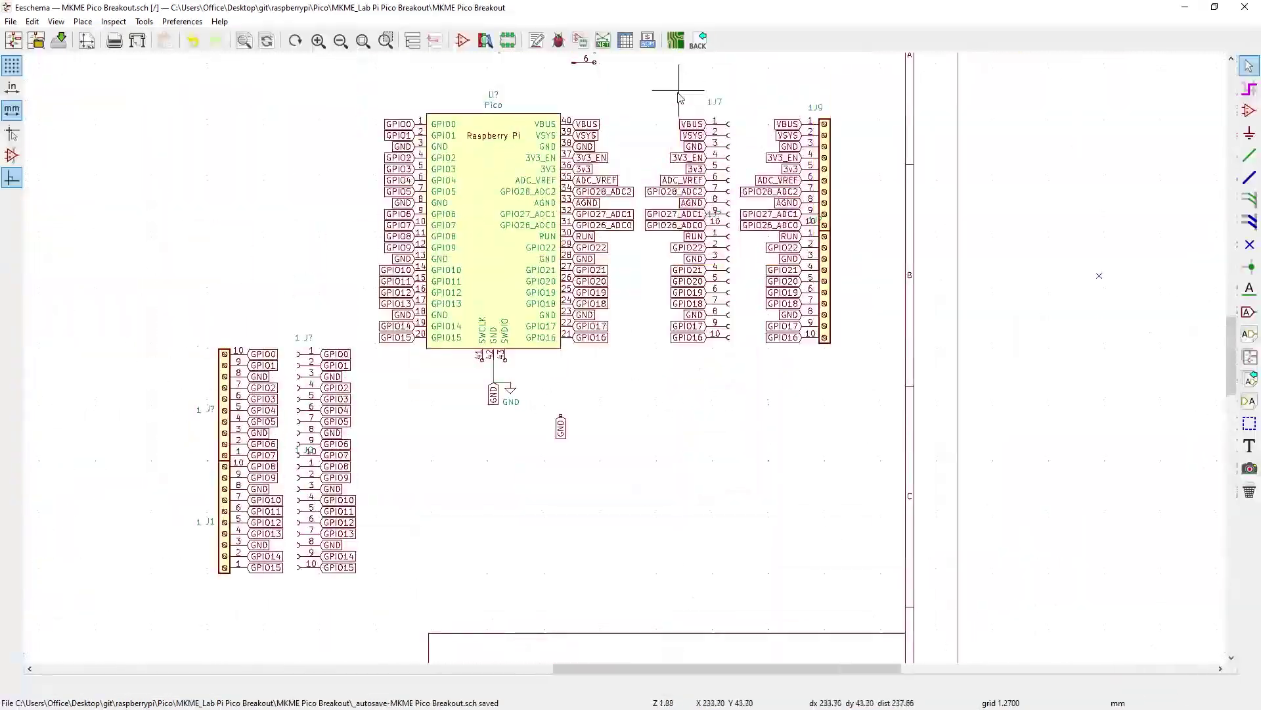
Move the labelled J7 and J9 connector groups below and right of the Pico, and delete the unattached GND label
left_click_drag(631, 90, 855, 358)
left_click(854, 510)
left_click_drag(542, 314, 575, 353)
right_click(562, 336)
left_click(611, 431)
Move the I2C1, SPI1 and Vin connectors down beside the Pico, above the J7 and J9 groups
scroll(616, 431, "down", 1)
left_click_drag(571, 132, 713, 203)
left_click(861, 355)
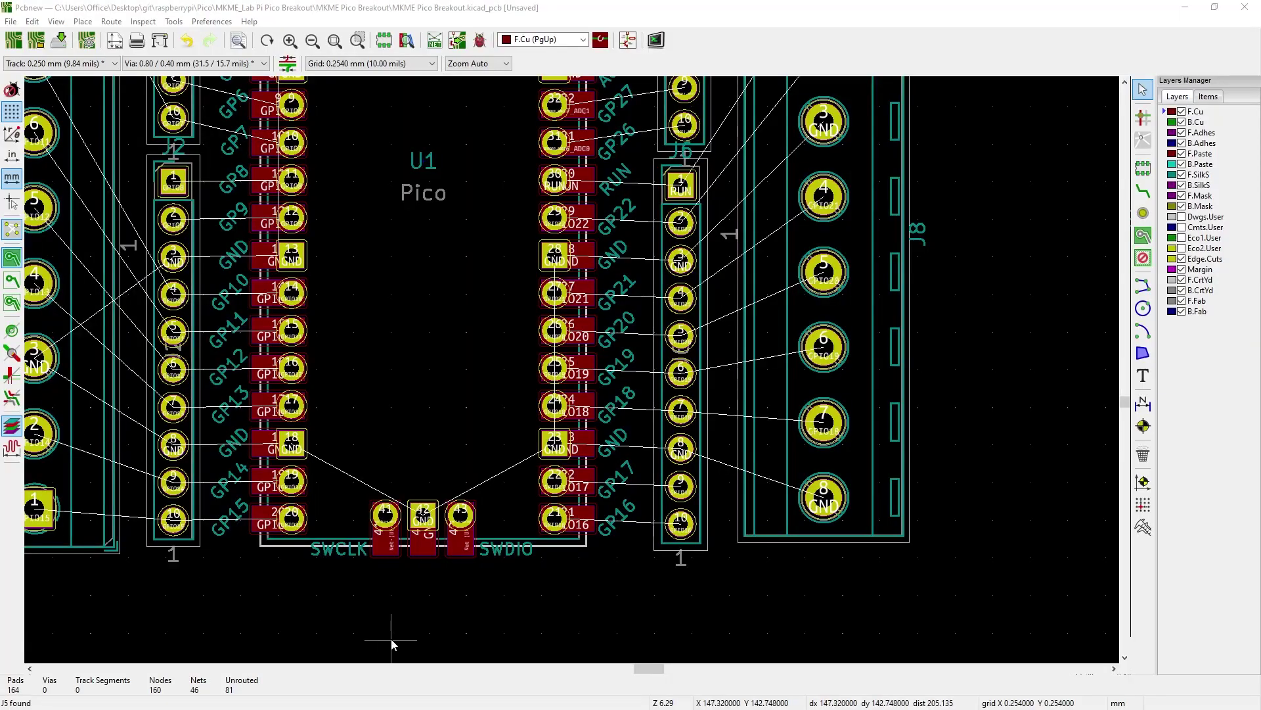
scroll(393, 643, "down", 2)
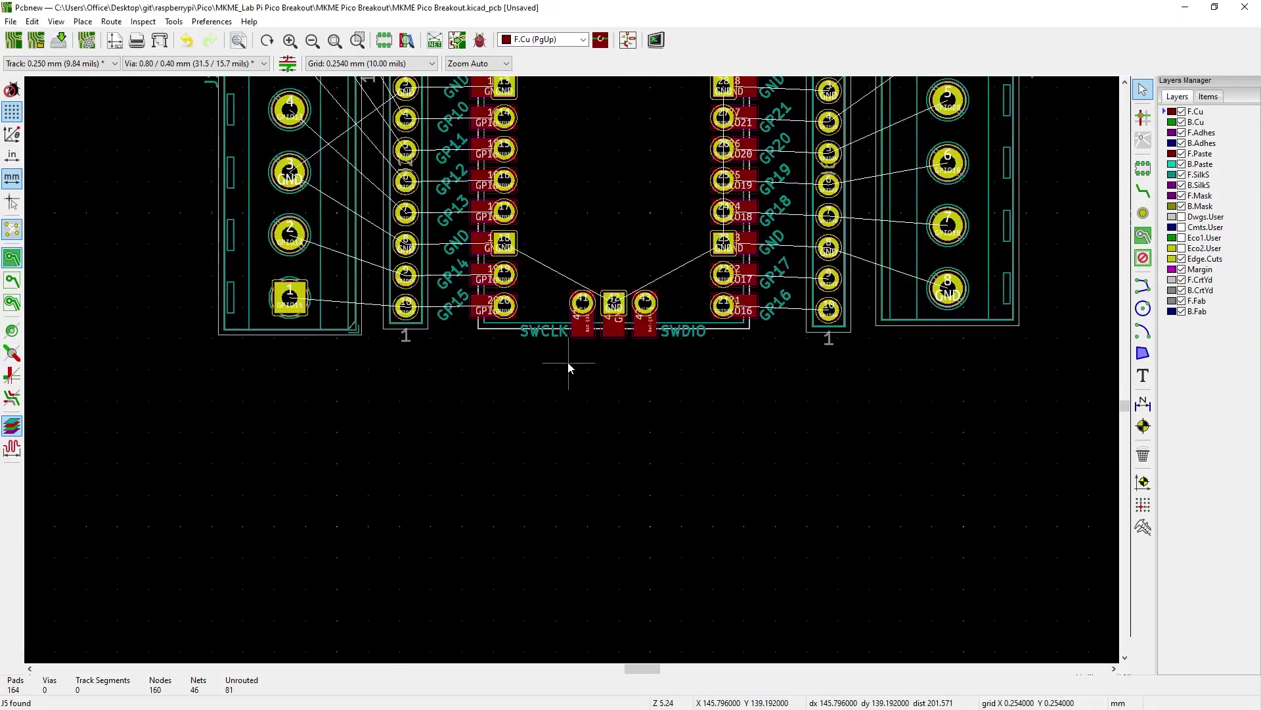
Switch to the Pcbnew board layout and examine the unrouted connections between the Pico, the headers and the screw terminals
scroll(501, 551, "up", 1)
scroll(577, 352, "down", 5)
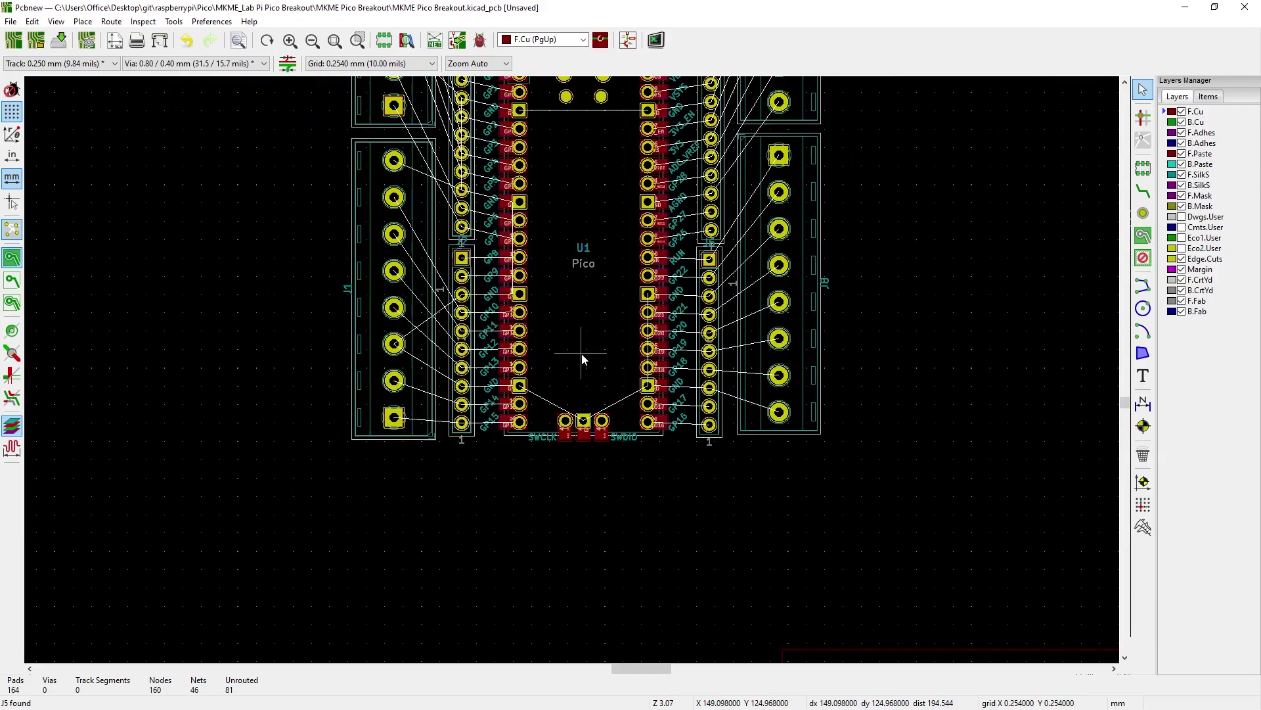
scroll(578, 360, "up", 4)
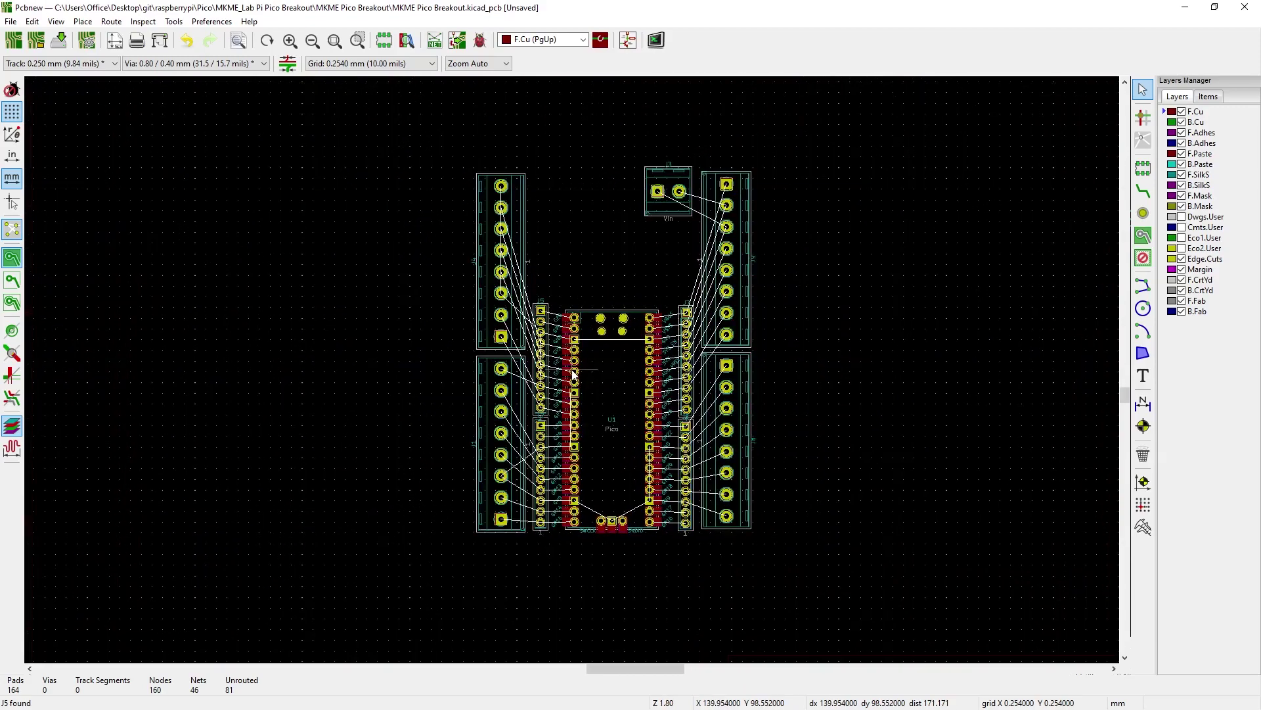
scroll(578, 360, "up", 3)
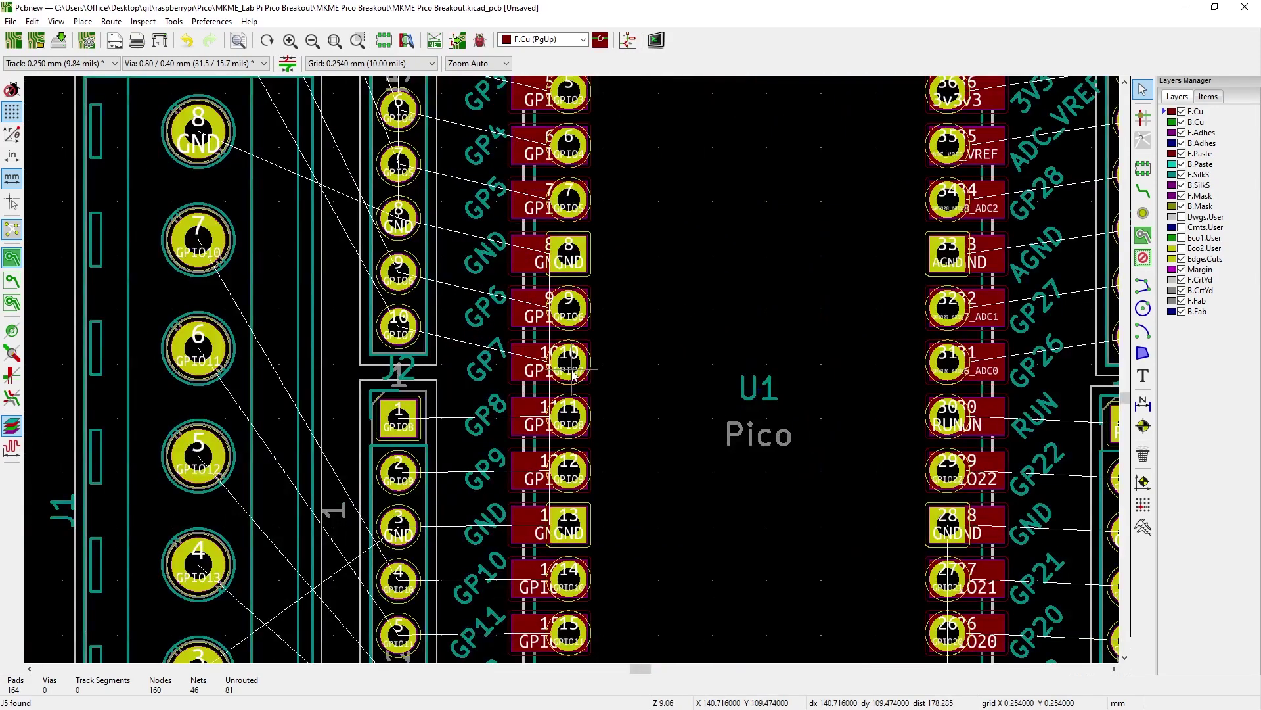
scroll(548, 420, "down", 1)
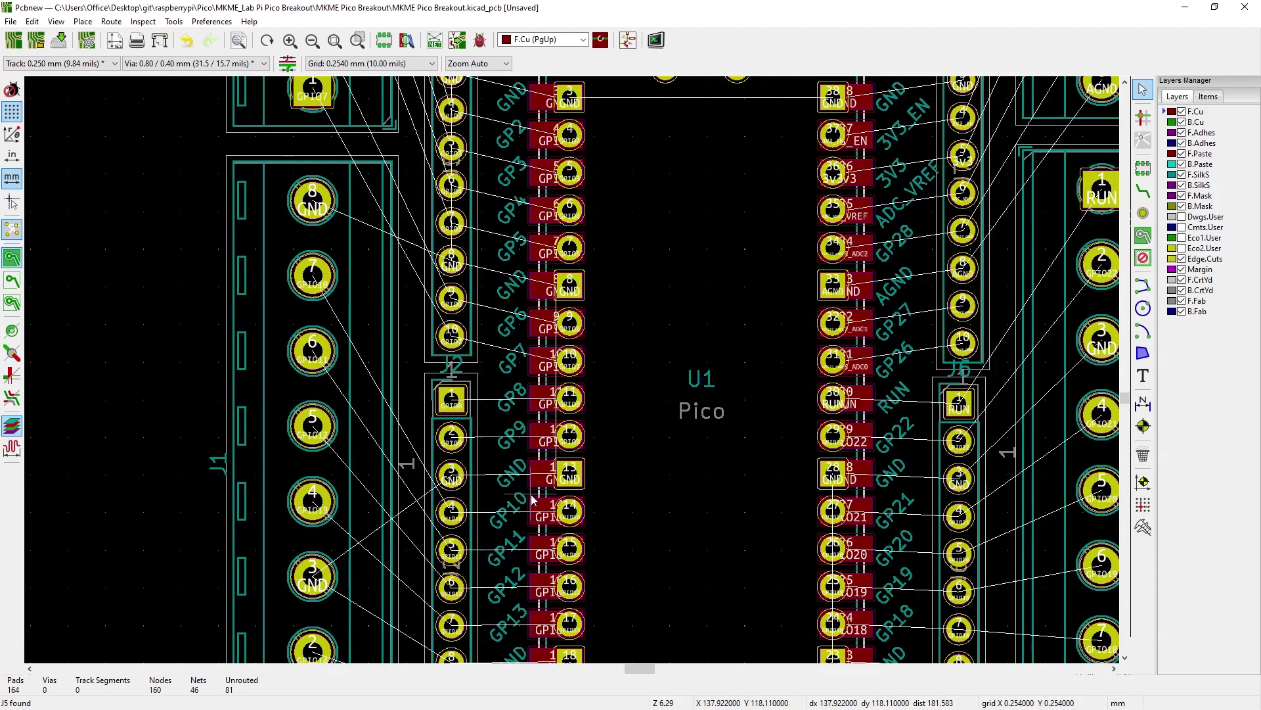
scroll(532, 501, "down", 3)
scroll(562, 347, "up", 2)
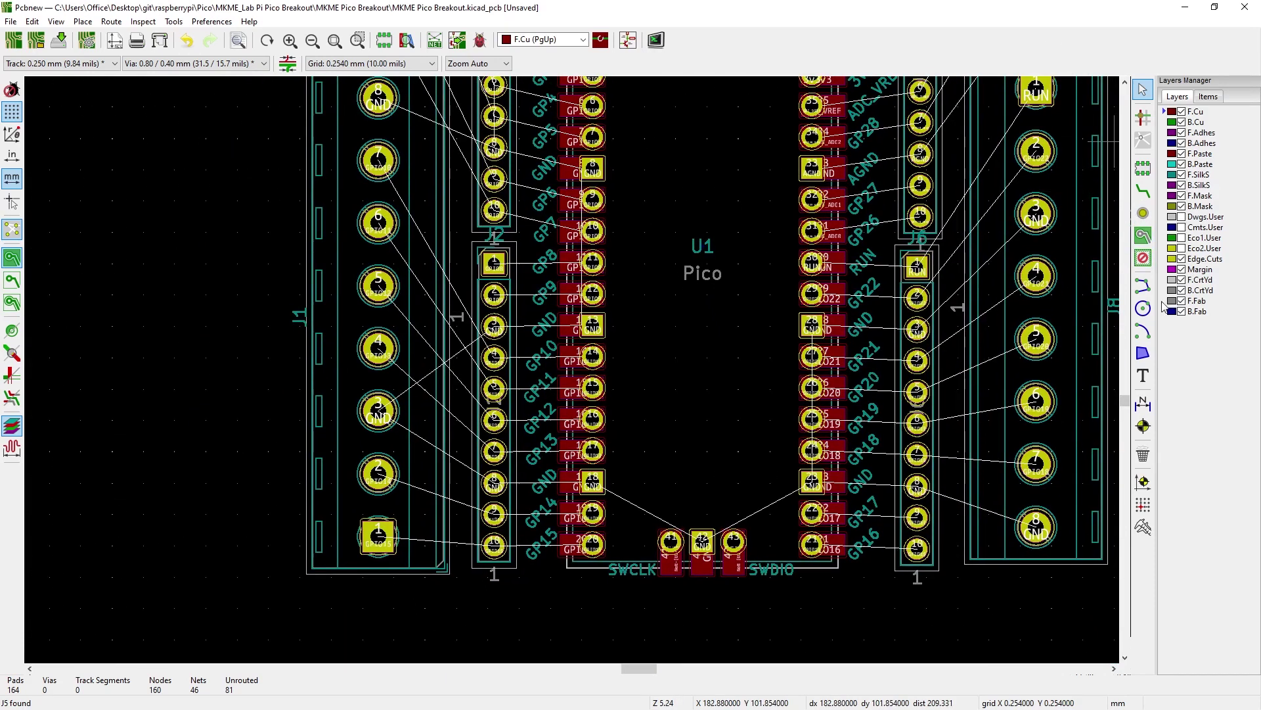
Route the GPIO15 and GPIO14 tracks on F.Cu from Pico pads 20 and 19 through the adjacent header to J1 pads 1 and 2
left_click(592, 544)
left_click(494, 545)
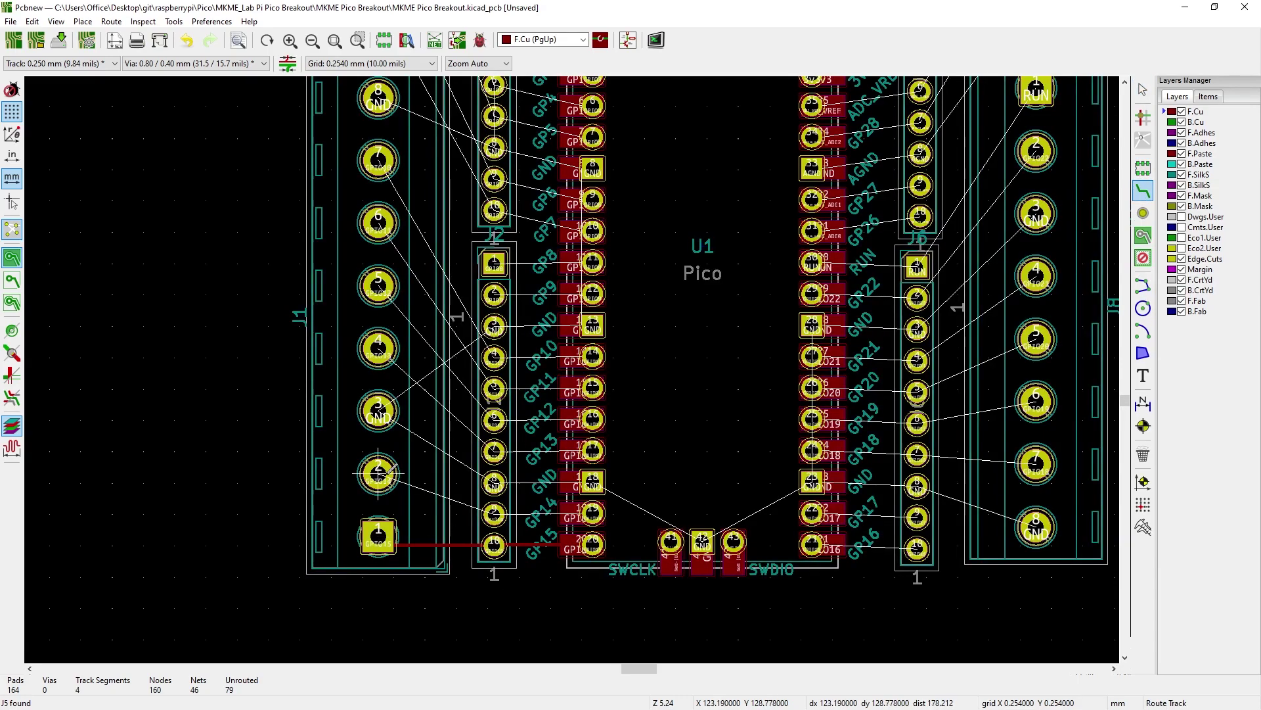
left_click(592, 513)
left_click(494, 513)
Route GND and GPIO13 on F.Cu from Pico pads 18 and 17 through the adjacent header to J1 pads 3 and 4
left_click(592, 482)
left_click(494, 483)
left_click(381, 414)
left_click(592, 451)
left_click(494, 451)
left_click(379, 349)
Route GPIO12 and GPIO10 on F.Cu from the Pico through header J2 to J1 pads 5 and 7
left_click(593, 420)
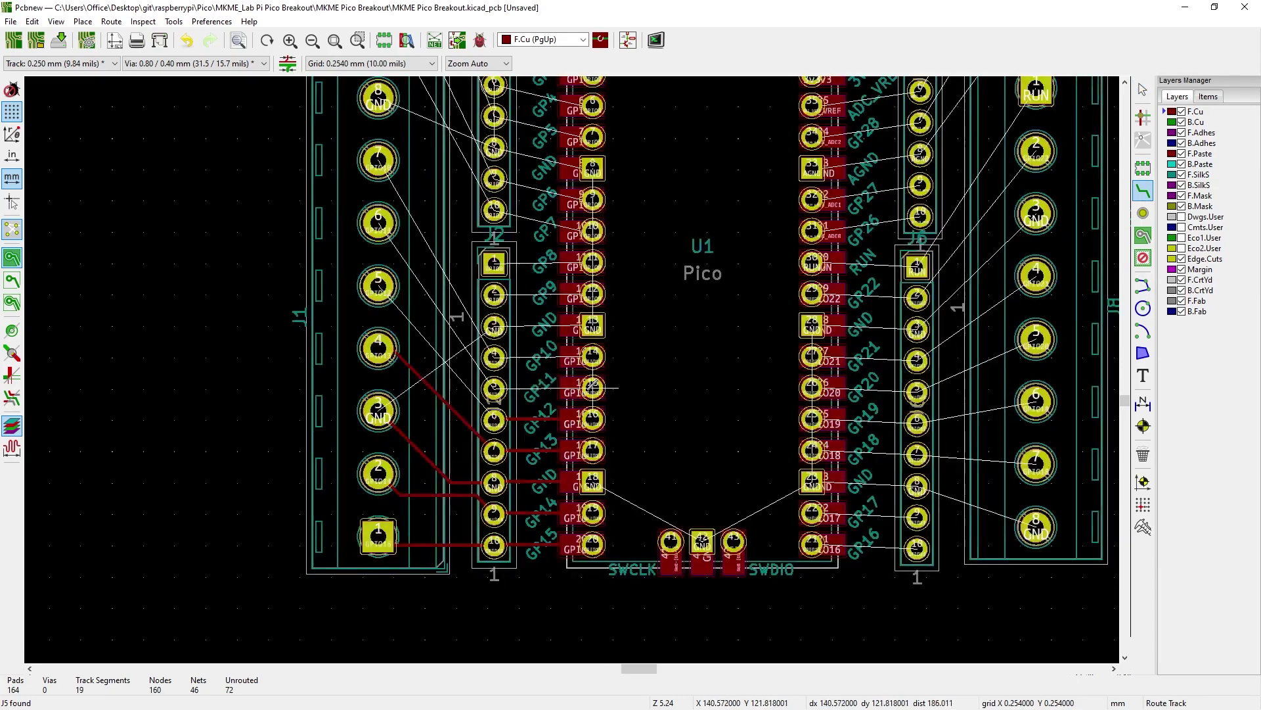
left_click(593, 388)
left_click(494, 389)
left_click(494, 420)
left_click(379, 287)
left_click(494, 358)
left_click(379, 160)
Route GPIO11 on F.Cu from J2 pad 5 to J1 pad 6, running between the GPIO12 and GPIO10 tracks
left_click(495, 388)
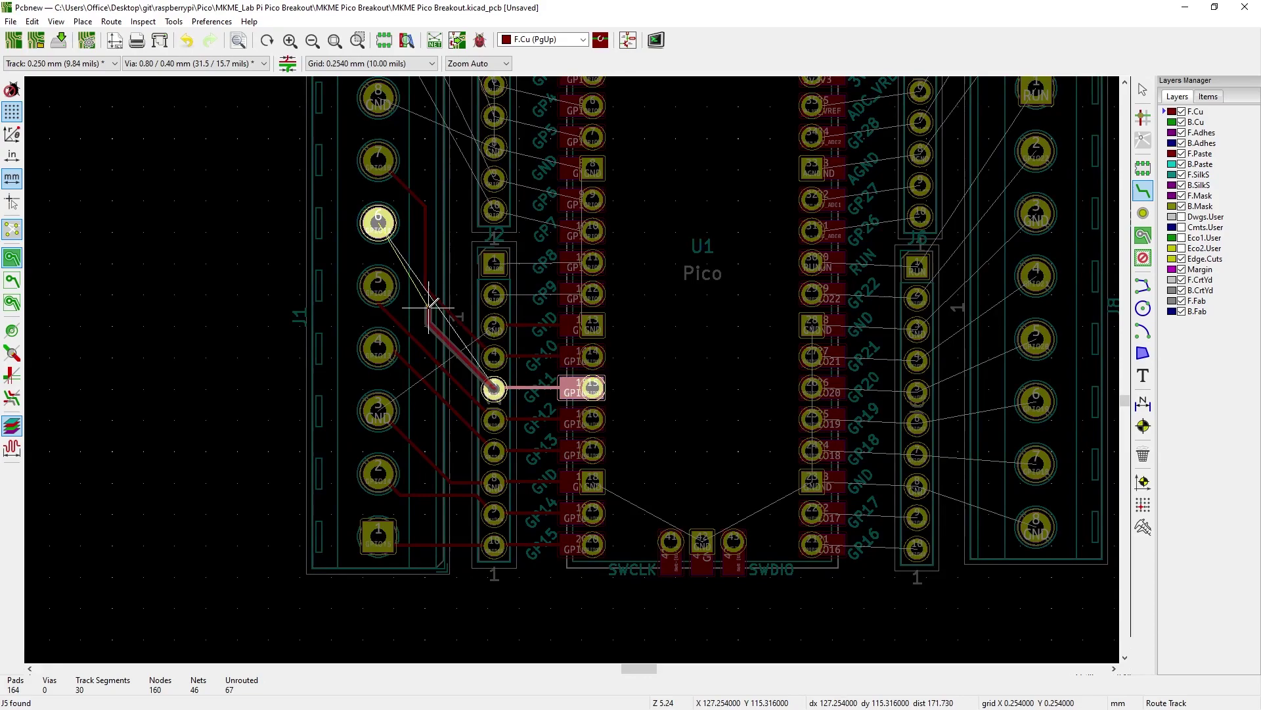
left_click(408, 296)
key("Escape")
left_click(408, 296)
key("ctrl+z")
scroll(457, 357, "up", 1)
left_click(617, 407)
left_click(502, 248)
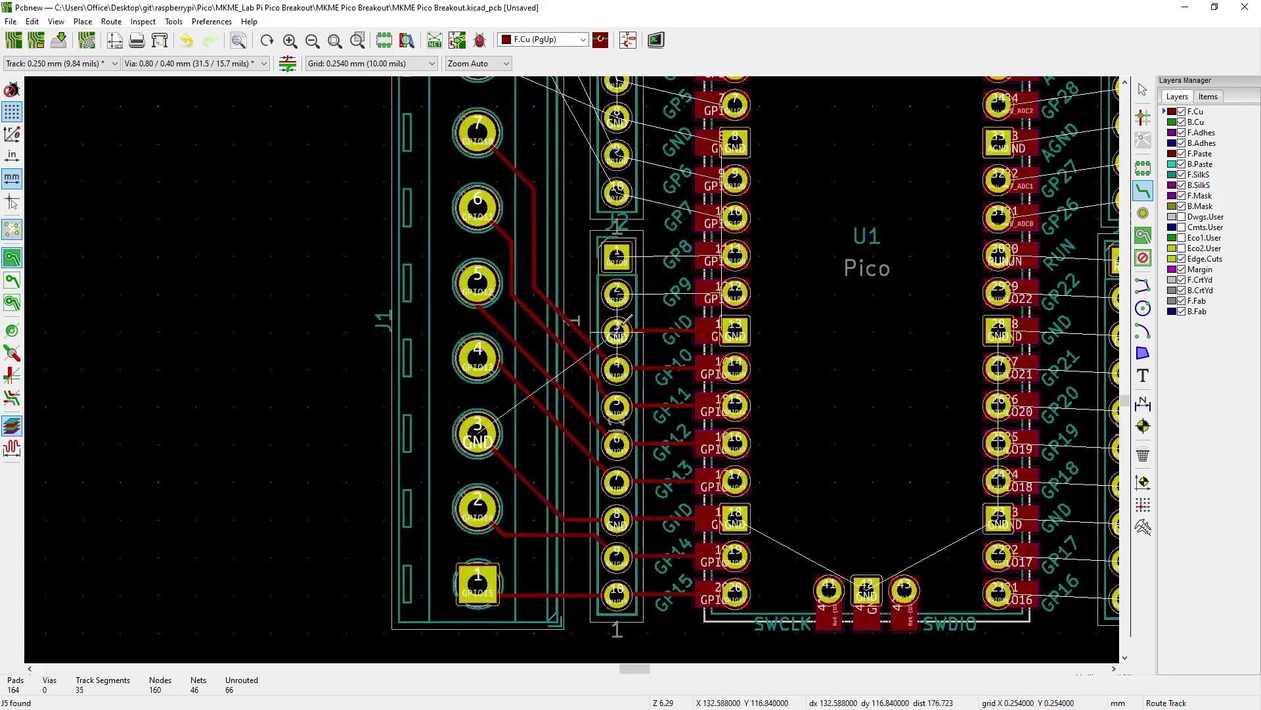
Create a grid array of the lone through-hole test point, 10 columns by 12 rows at 2.54 mm spacing
scroll(633, 341, "down", 3)
scroll(571, 368, "up", 3)
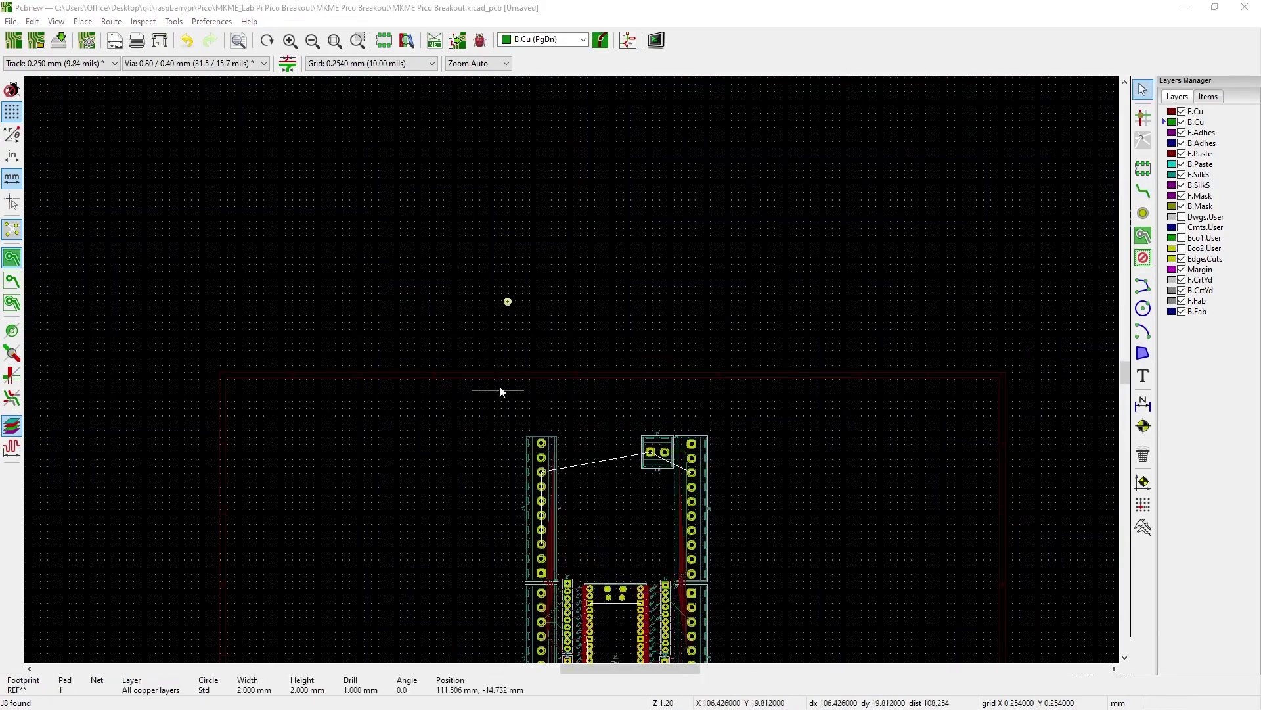
scroll(506, 342, "up", 2)
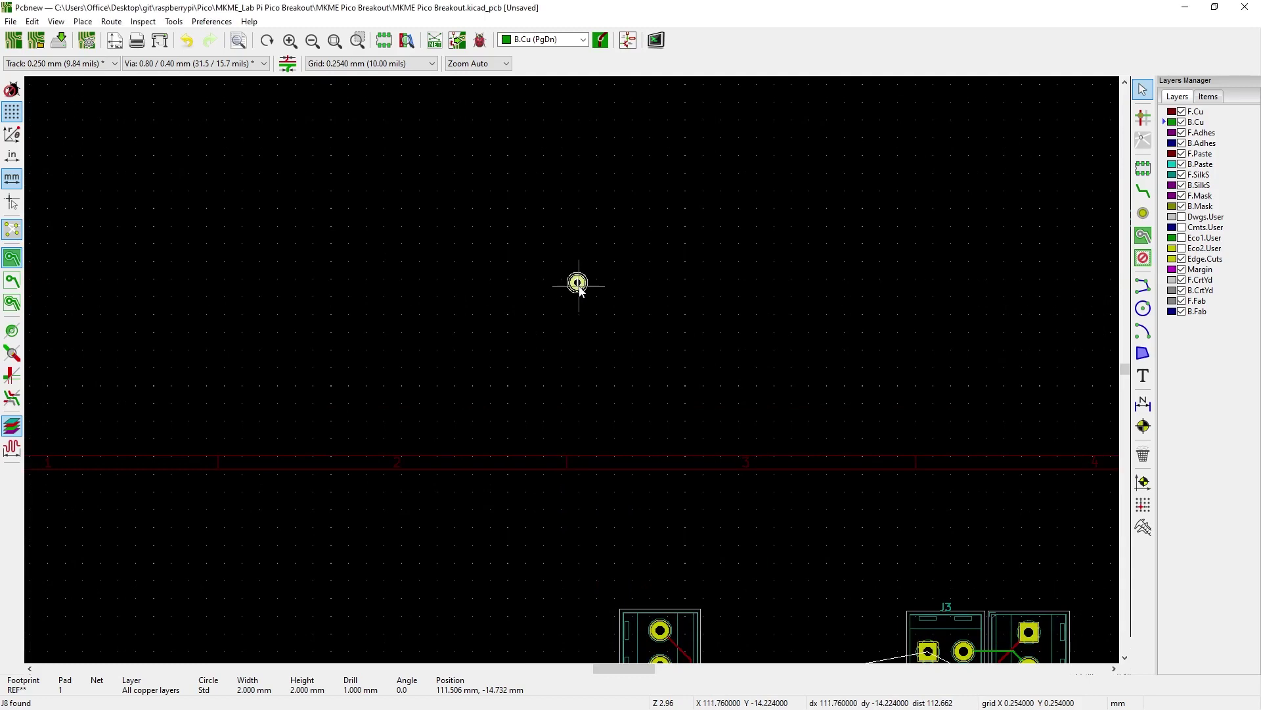
key("ctrl+t")
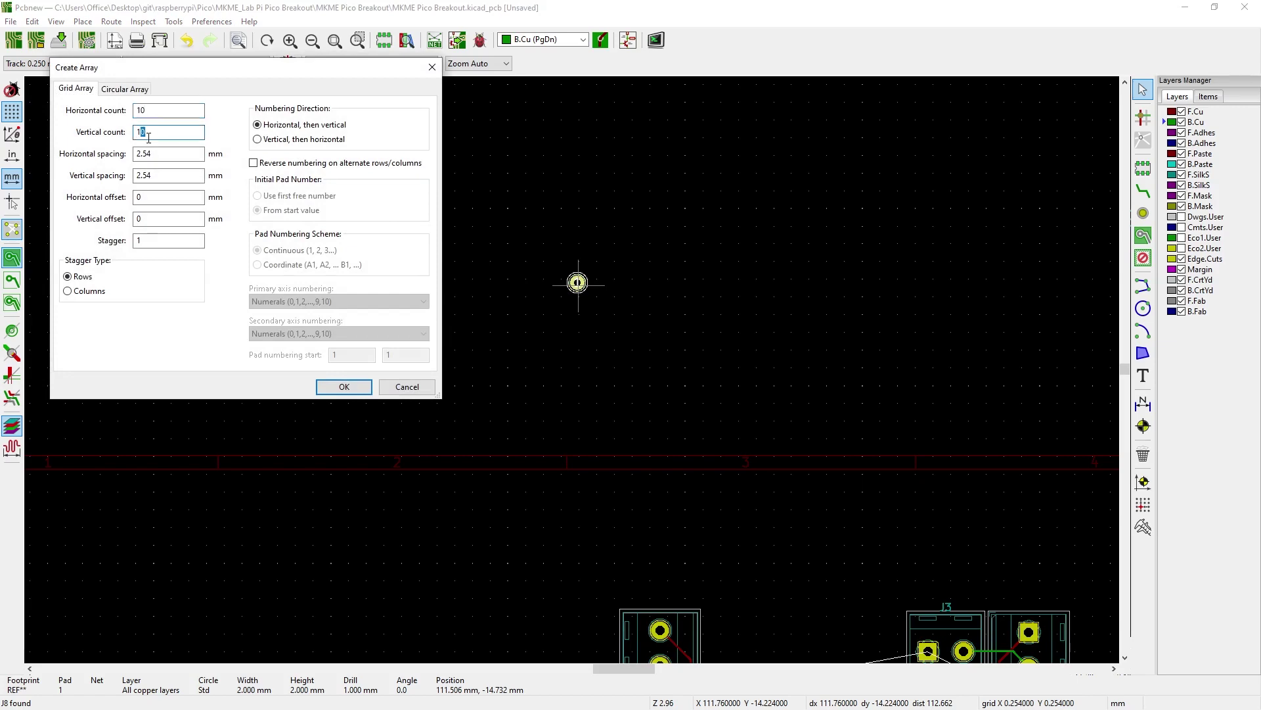
type("2")
left_click(344, 387)
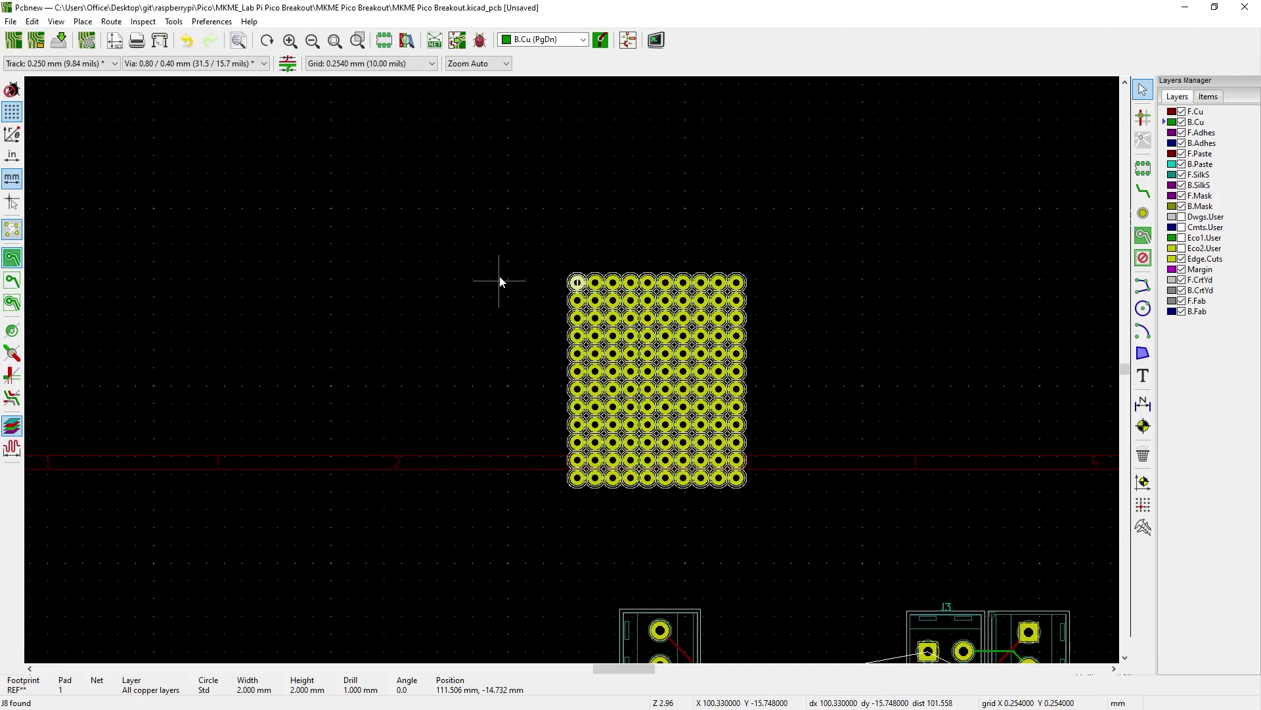
Select the whole pad array and move it between J4 and J9, above the Pico
left_click_drag(516, 224, 764, 529)
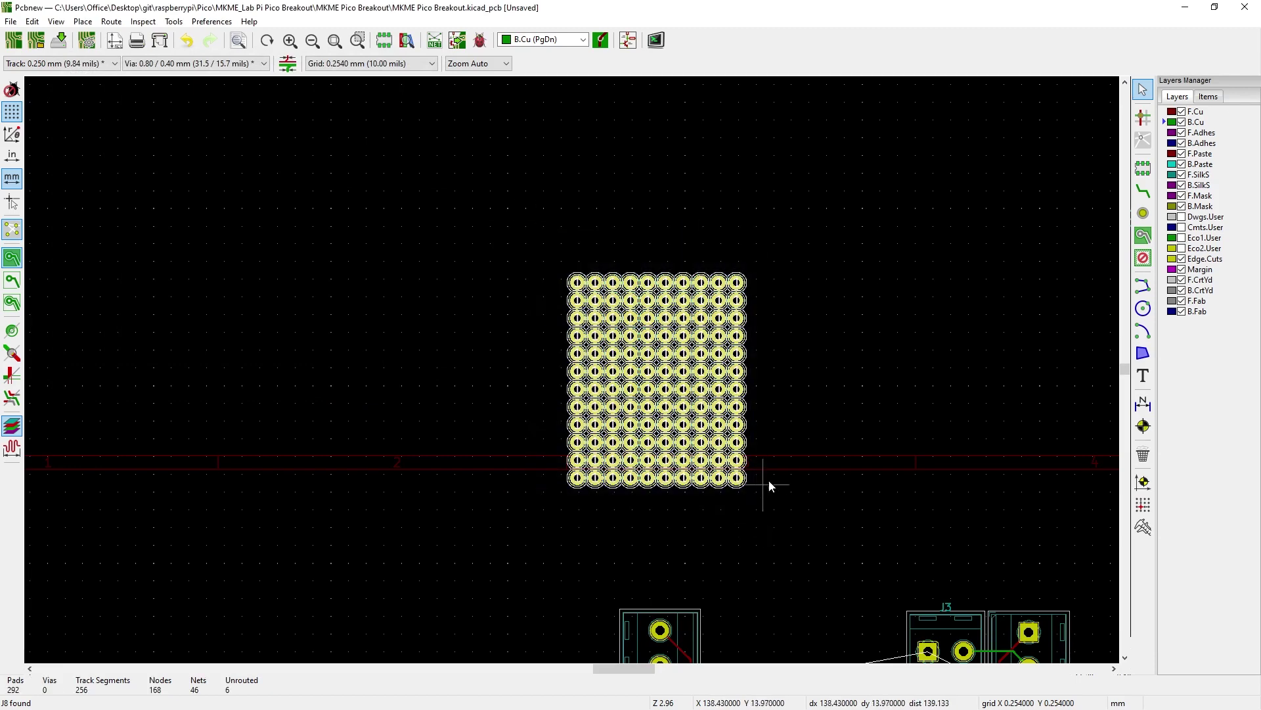
scroll(808, 458, "down", 1)
scroll(503, 358, "down", 2)
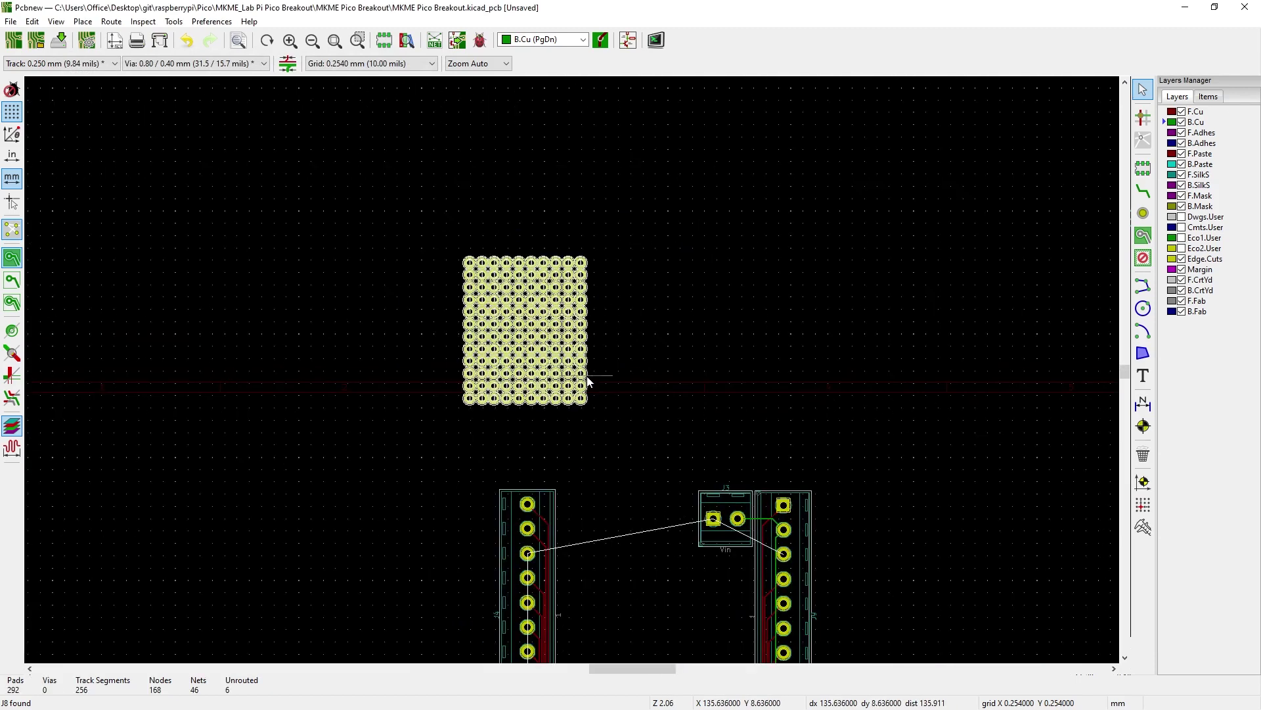
left_click_drag(537, 348, 652, 611)
scroll(689, 598, "up", 1)
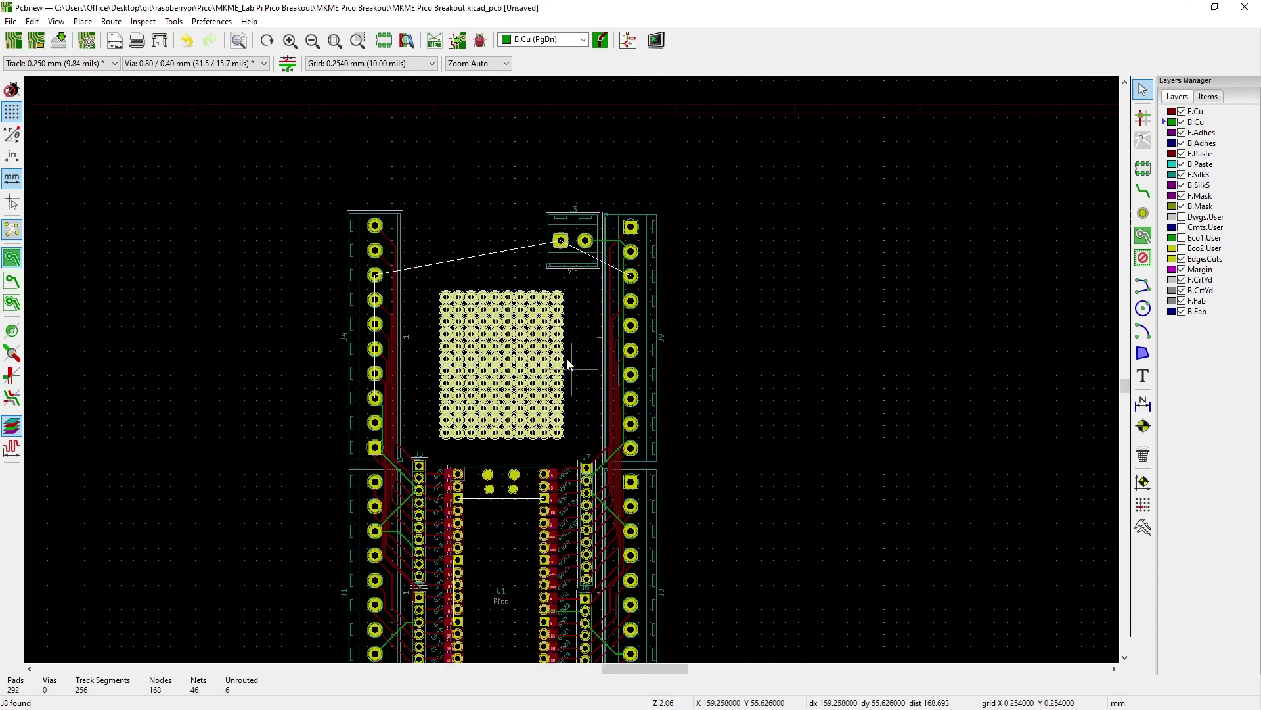
middle_click_drag(566, 362, 580, 279)
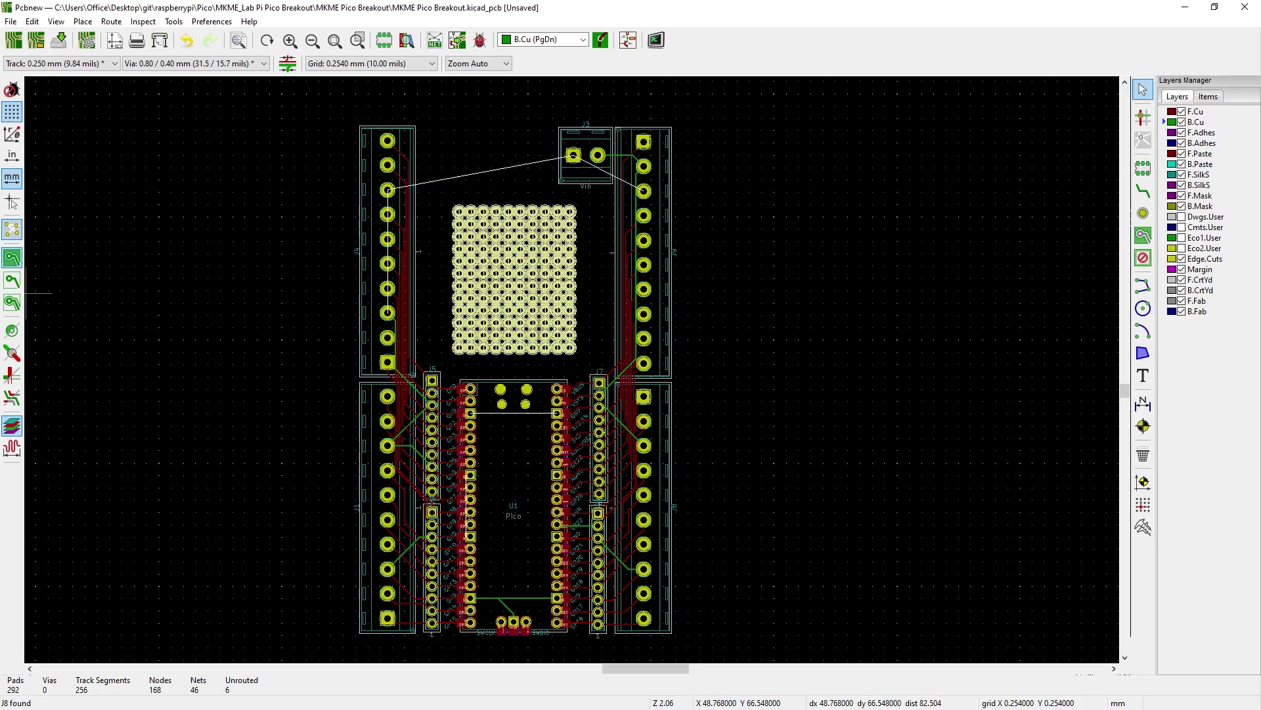
Undo the move and the creation of the 10 by 12 pad array
key("ctrl+z")
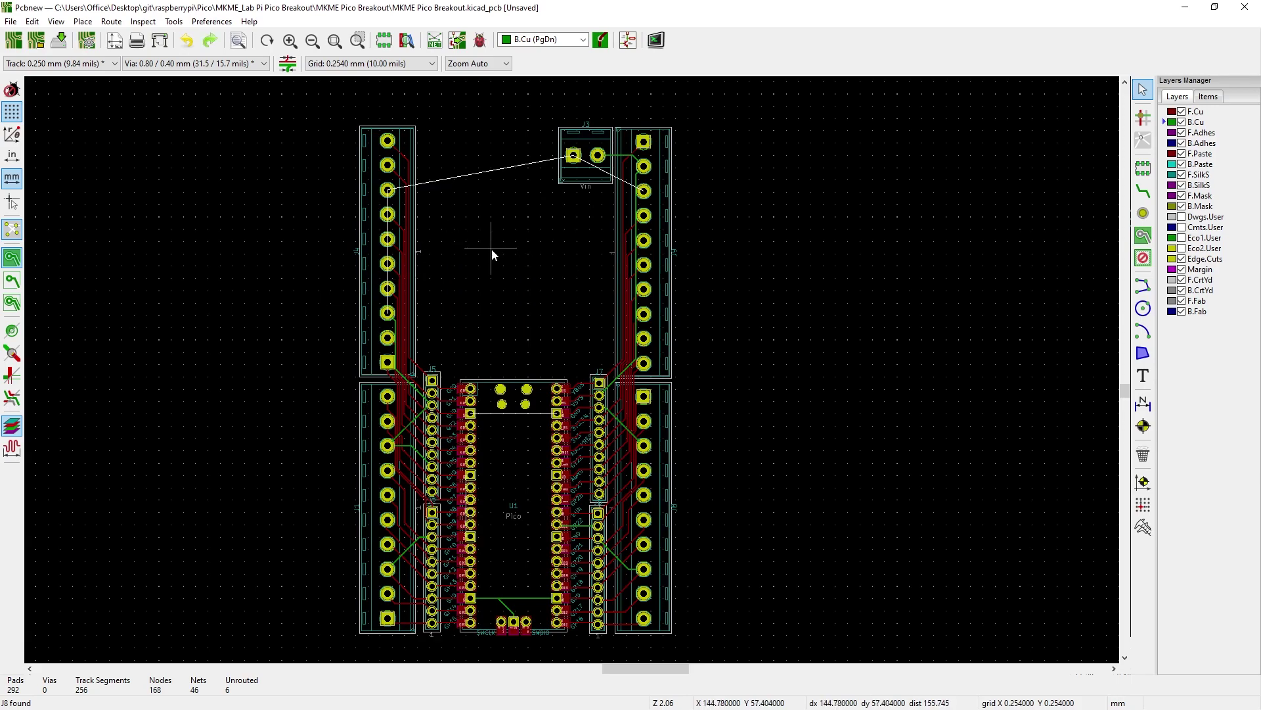
scroll(490, 245, "up", 4)
scroll(572, 369, "down", 3)
middle_click_drag(572, 370, 583, 493)
scroll(582, 478, "down", 1)
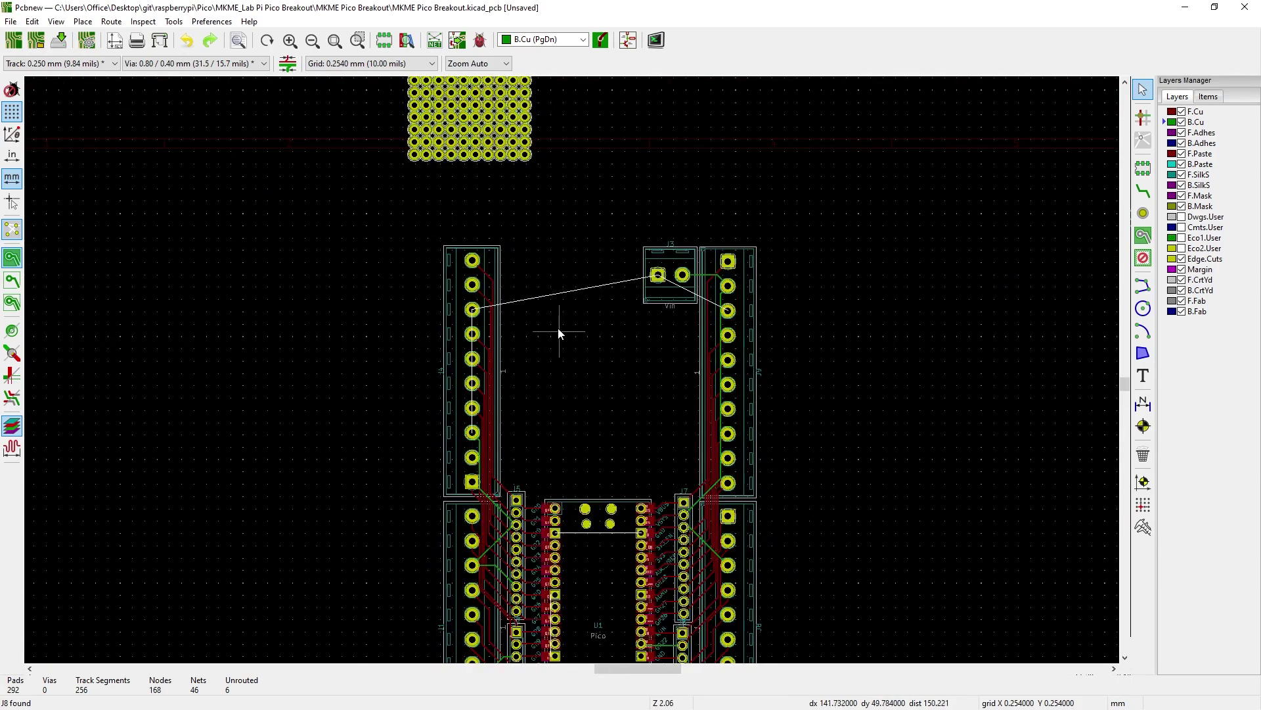
middle_click_drag(557, 213, 562, 352)
key("ctrl+z")
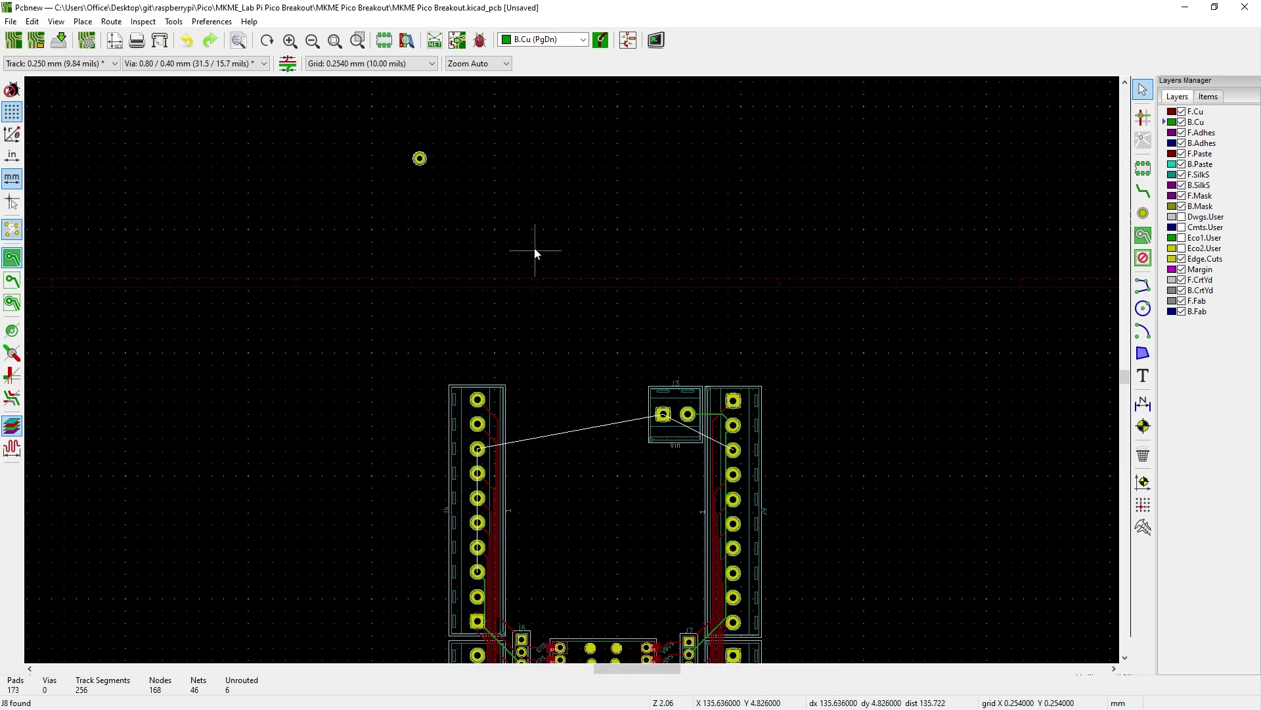
Create a 15 by 14 grid array of the test point pad and place it between J4 and J9, above the Pico
left_click(421, 160)
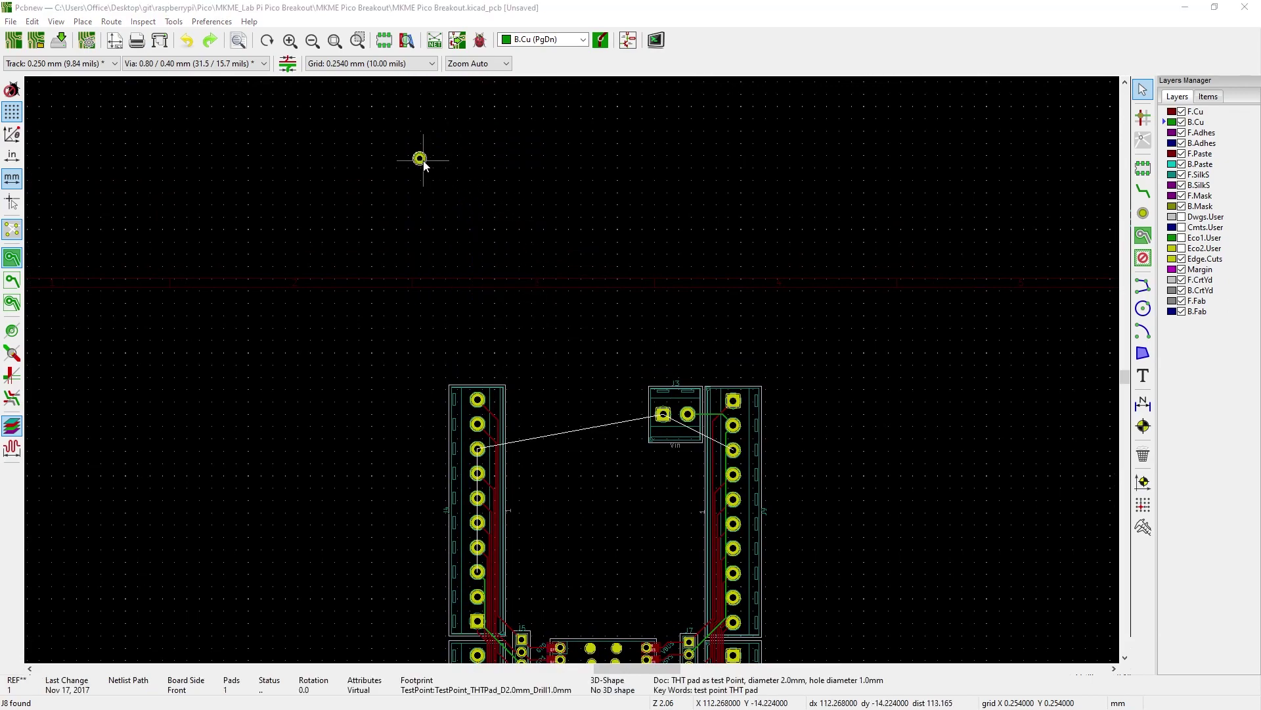
key("ctrl+t")
left_click(343, 387)
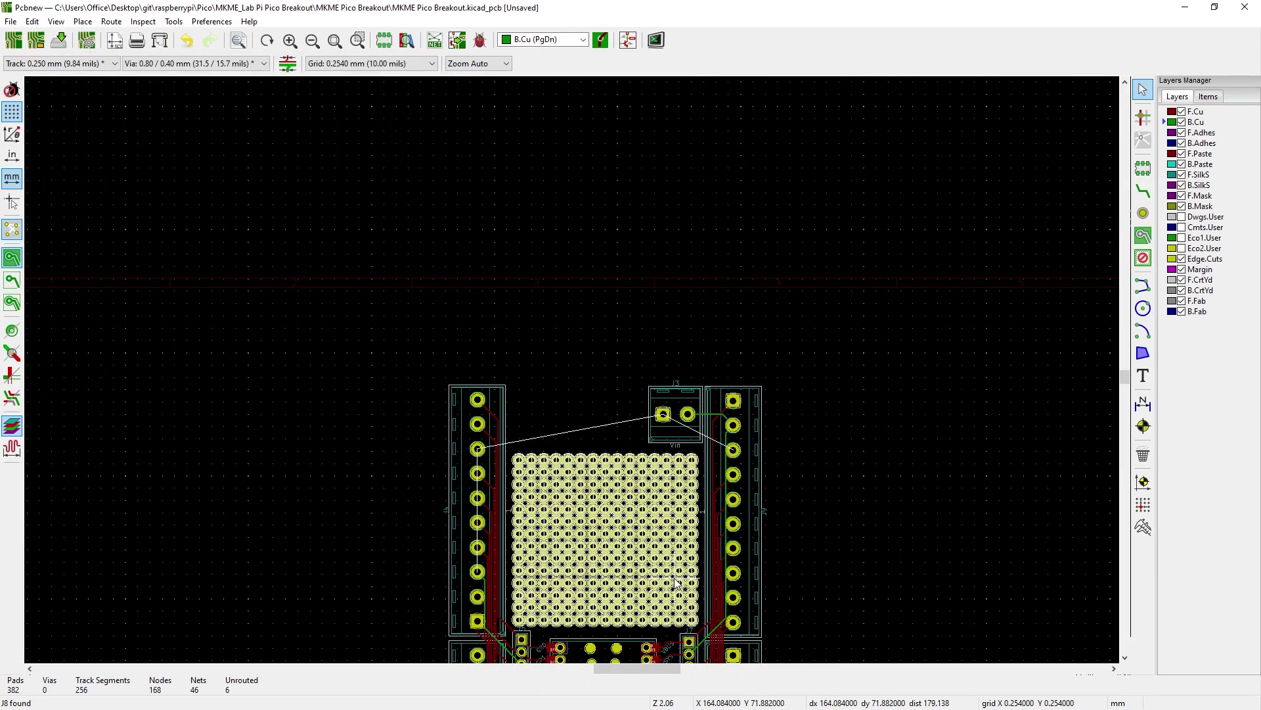
scroll(666, 594, "up", 1)
key("ctrl+c")
key("Escape")
key("ctrl+z")
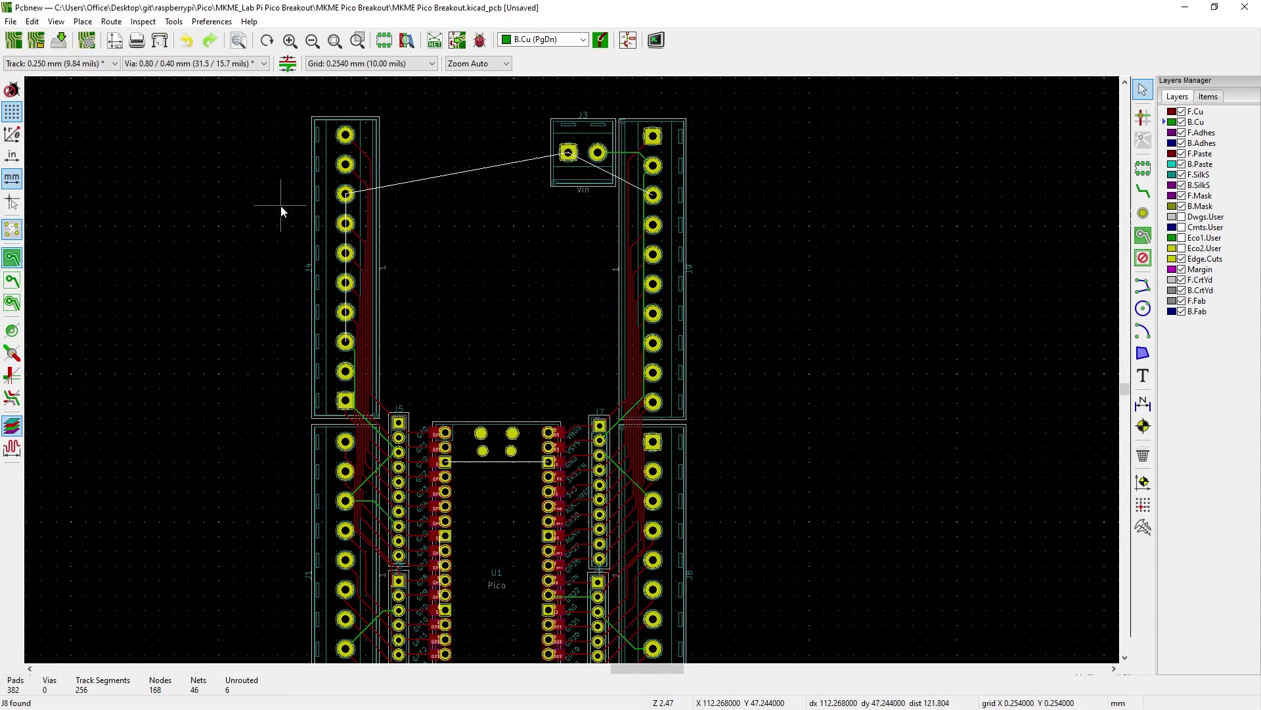
left_click(33, 21)
left_click(51, 60)
Duplicate the corner pad of the large grid nearest J4 and place the copy above the grid, beside J4
scroll(458, 167, "up", 1)
right_click(495, 415)
left_click(548, 451)
Try a grid array of the duplicated pad with 8 columns and 4 rows, and undo it while keeping the single pad
key("ctrl+t")
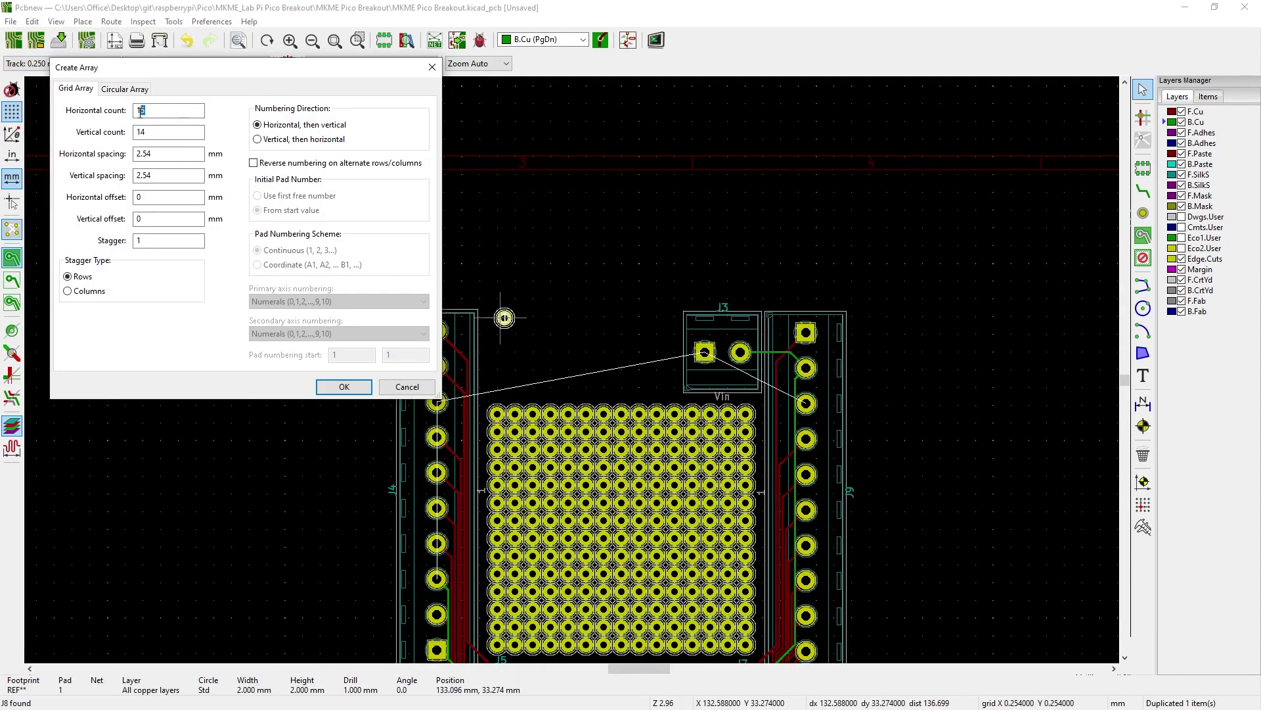
left_click(343, 387)
key("ctrl+z")
key("ctrl+t")
double_click(141, 110)
type("8")
left_click(343, 387)
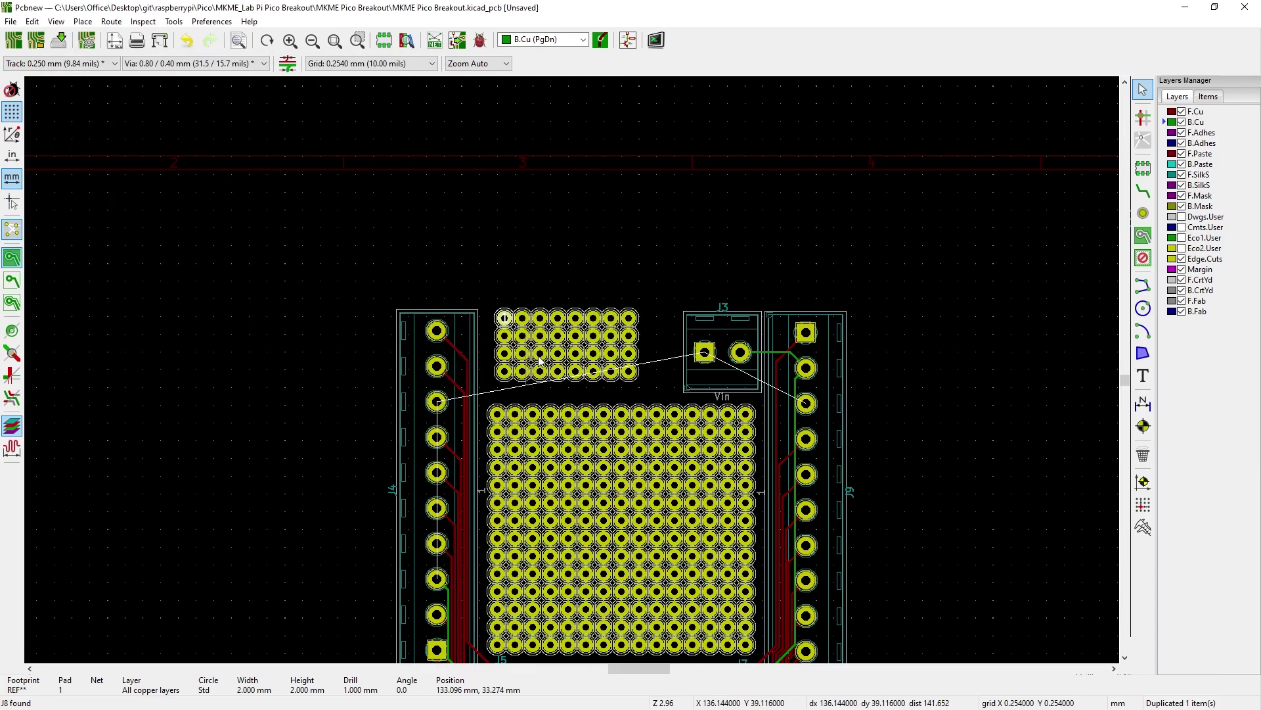
key("ctrl+z")
key("ctrl+z")
left_click(32, 22)
left_click(51, 60)
Create a grid array of the duplicated pad, 10 columns by 4 rows, filling the space between J4 and Vin connector J3
left_click(509, 322)
key("ctrl+t")
left_click(344, 387)
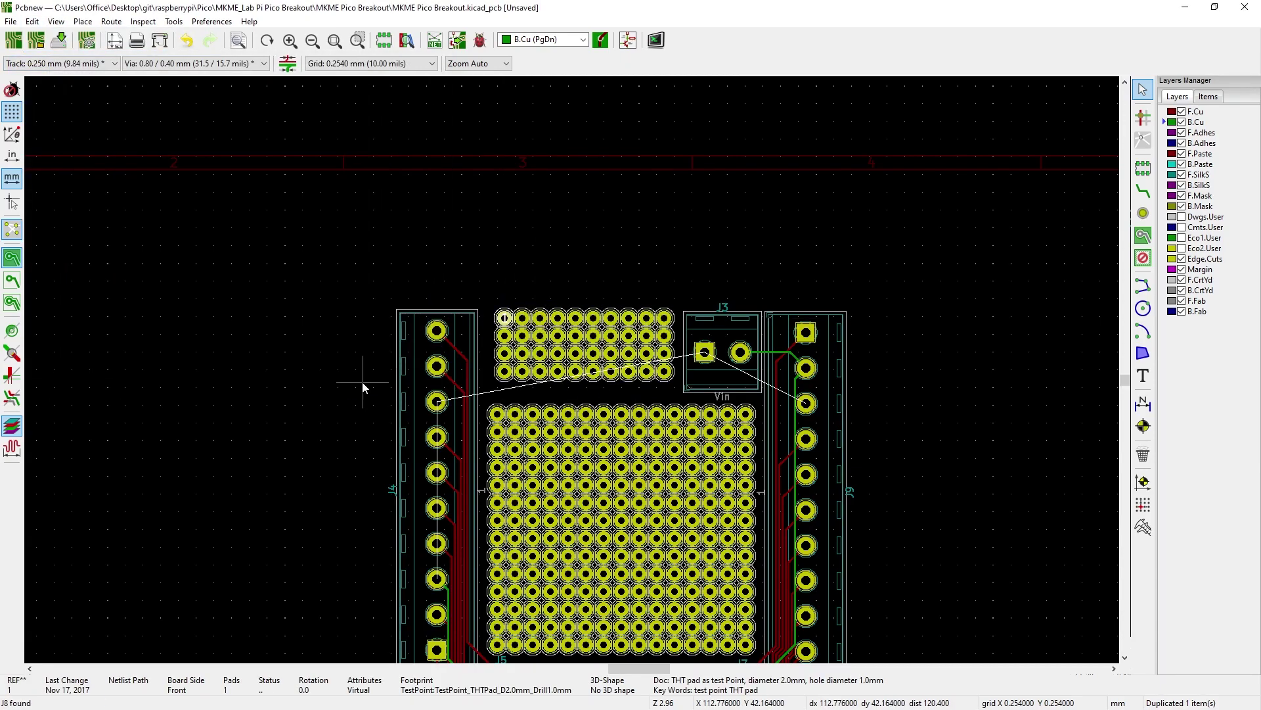
left_click(905, 340)
Examine the pad grids, routed tracks, headers and terminals across the whole board layout
scroll(905, 340, "down", 2)
middle_click_drag(836, 489, 715, 371)
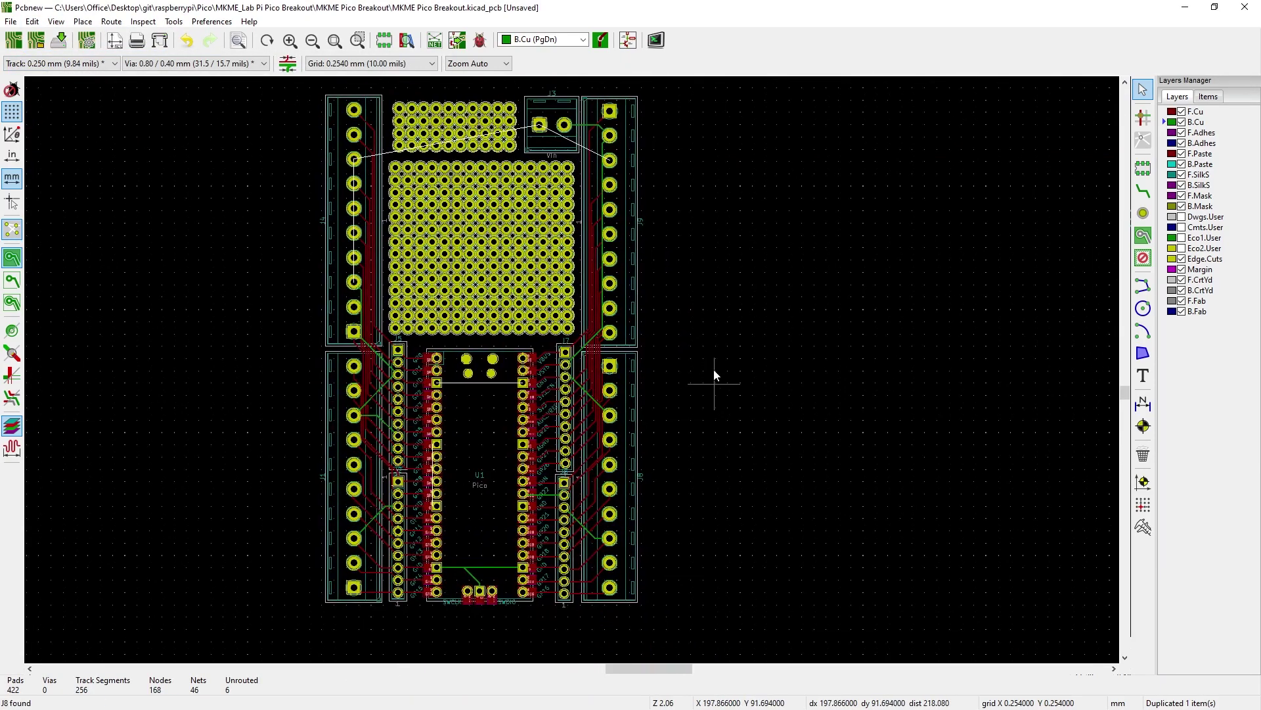
left_click(540, 164)
left_click(709, 329)
scroll(709, 328, "up", 2)
scroll(529, 316, "down", 1)
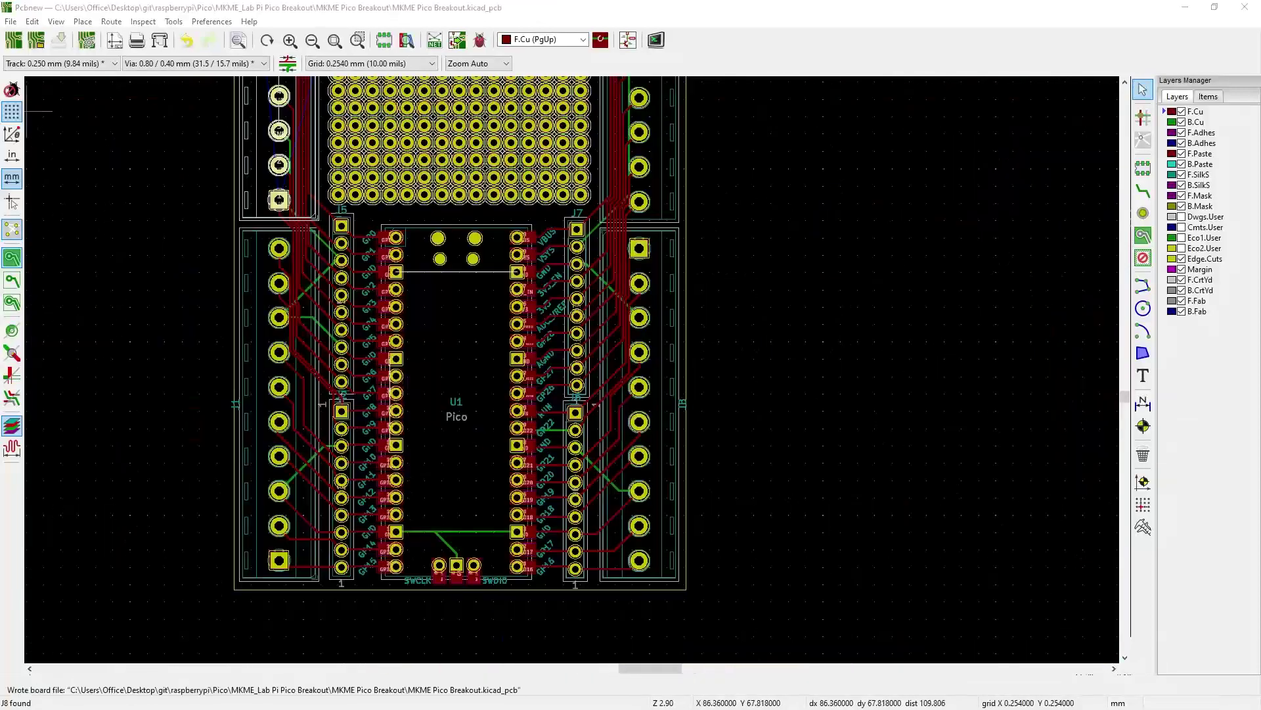
scroll(150, 437, "up", 3)
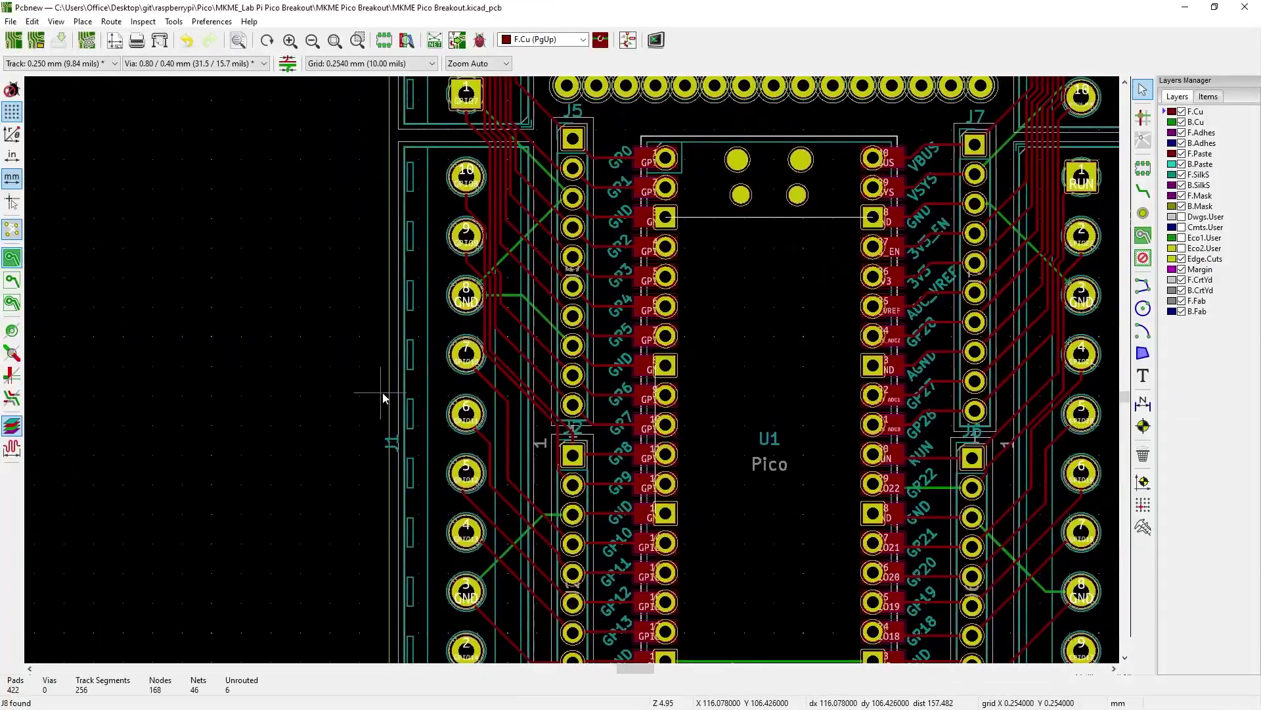
scroll(501, 348, "down", 3)
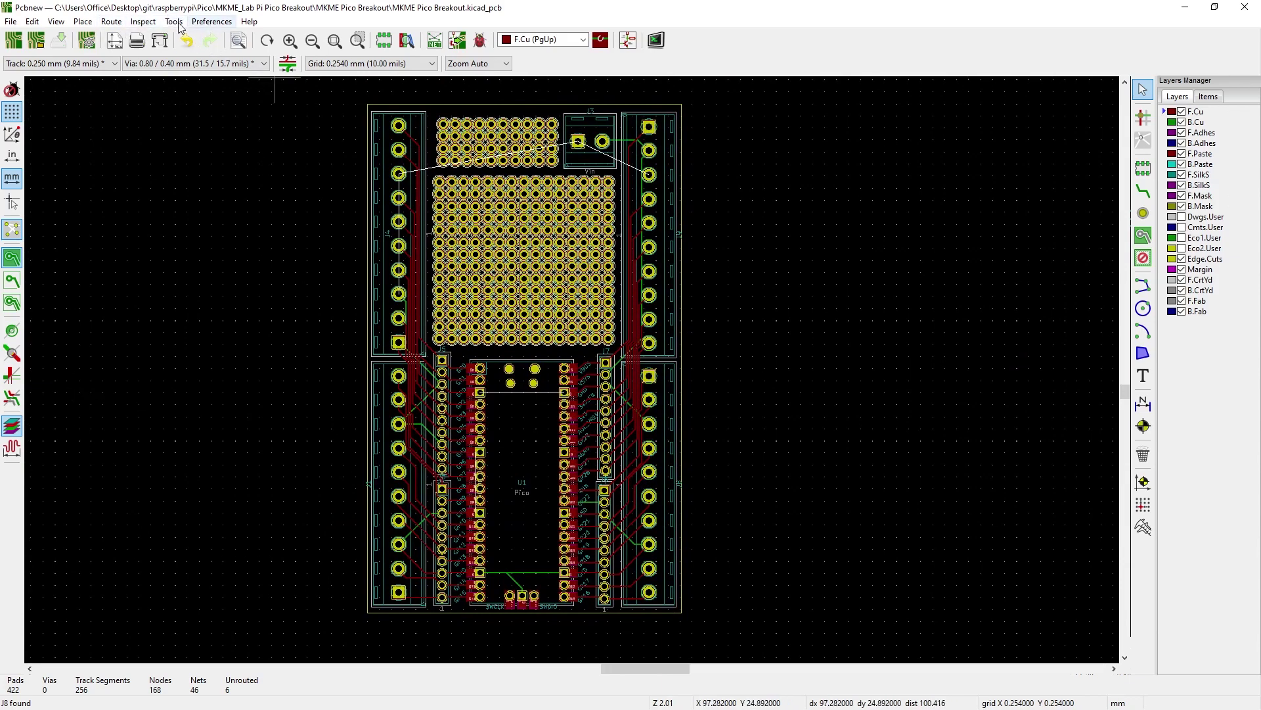
Open the board in the 3D Viewer and rotate the model to inspect the terminals, headers and pad grids
left_click(59, 23)
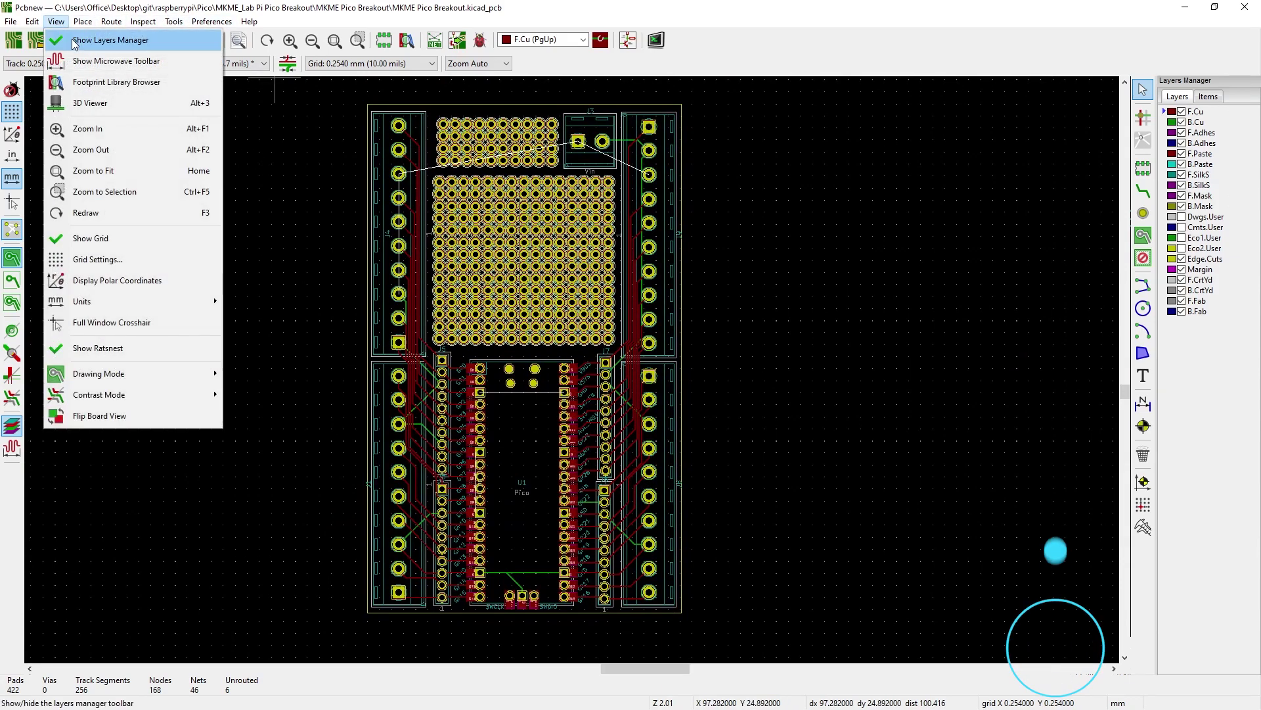
left_click(113, 106)
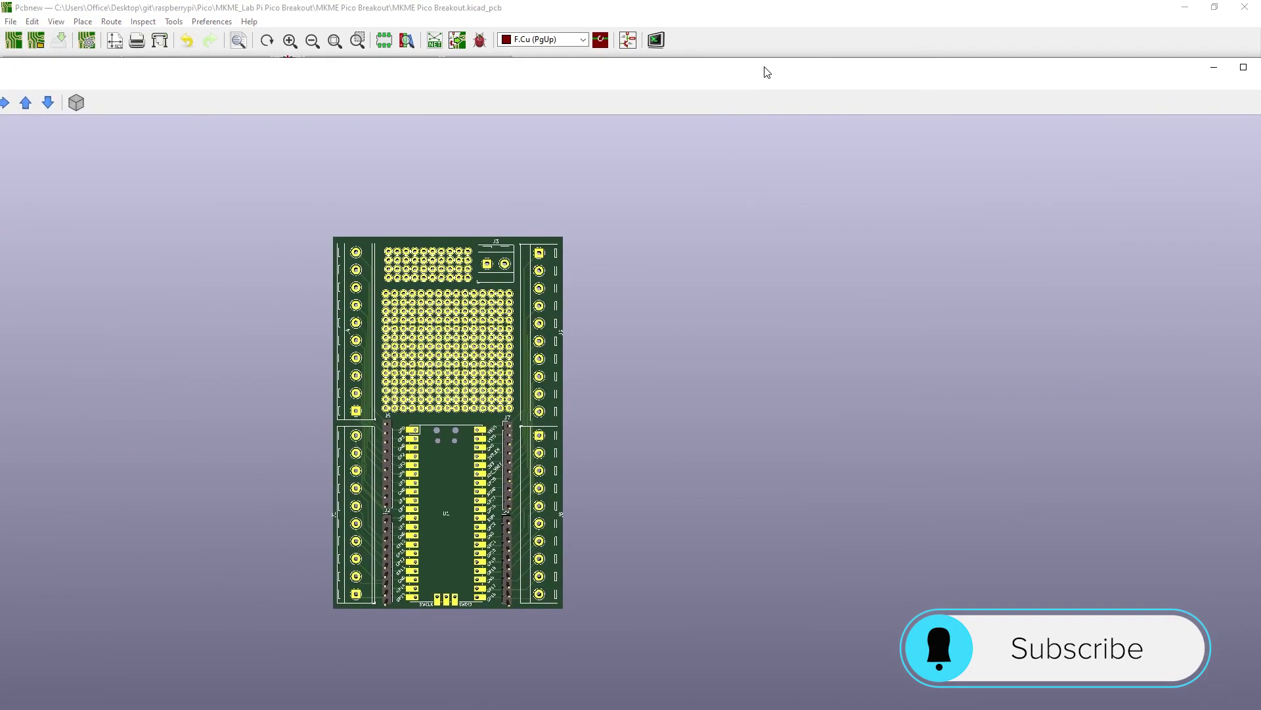
scroll(725, 380, "up", 10)
scroll(726, 381, "down", 2)
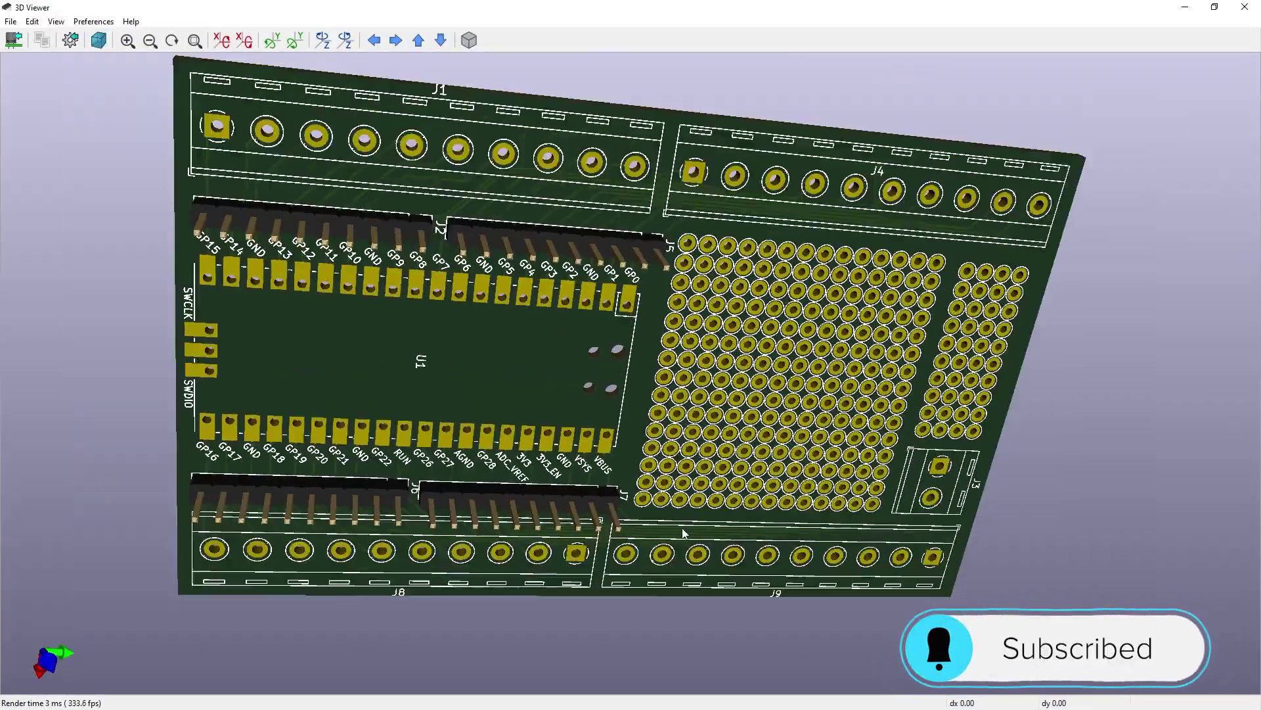
left_click_drag(699, 592, 481, 330)
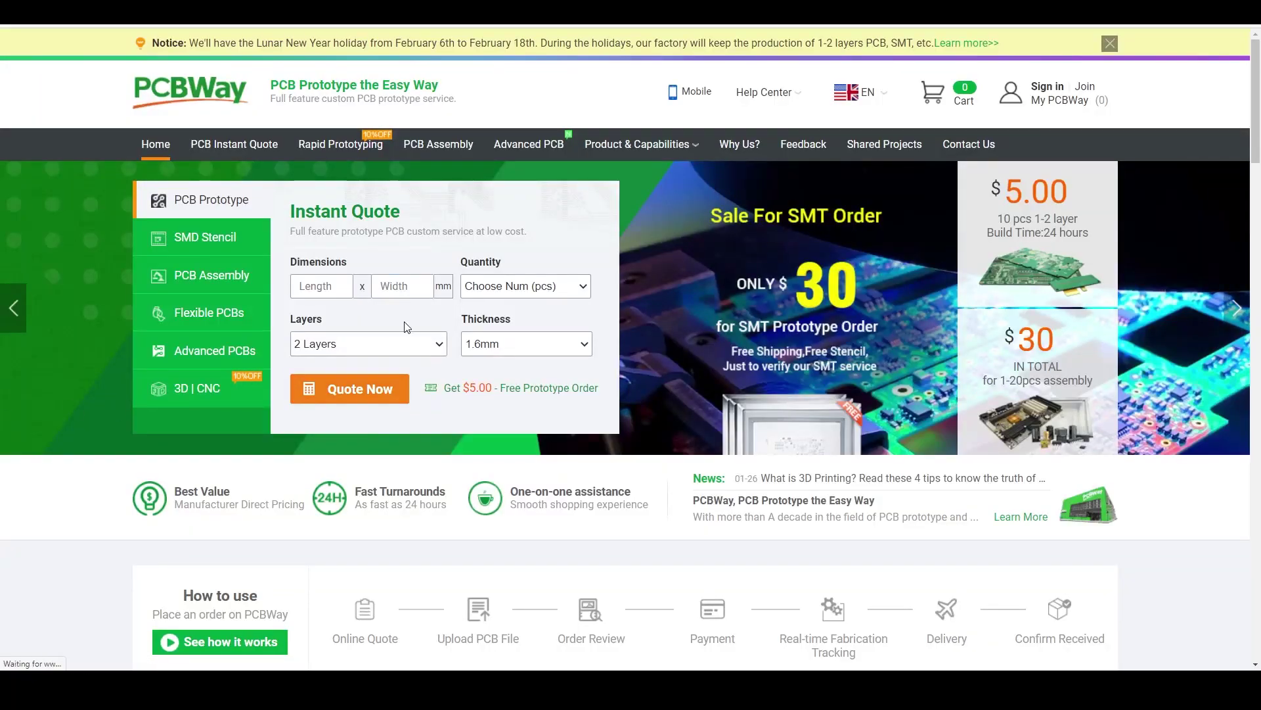
On the PCBWay website, set the quote quantity to 10 and open the $5.00 offer for 10 pcs of 1-2 layer boards
left_click(580, 290)
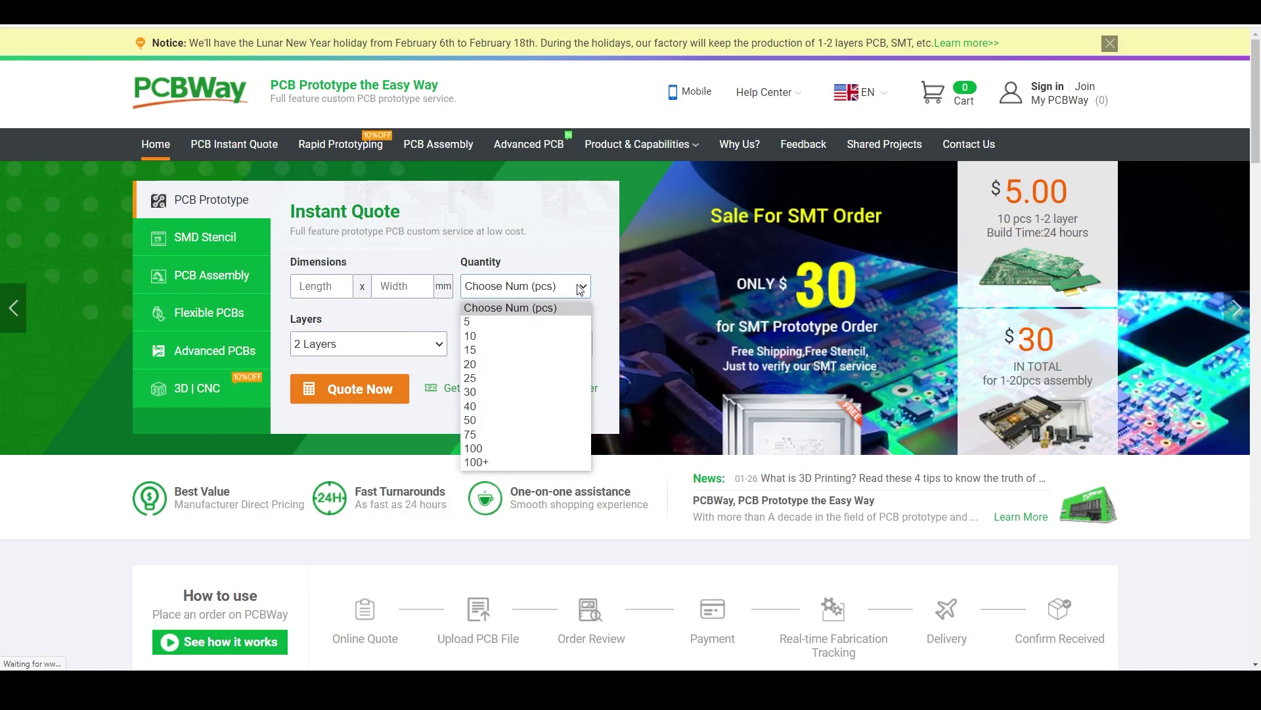
left_click(581, 290)
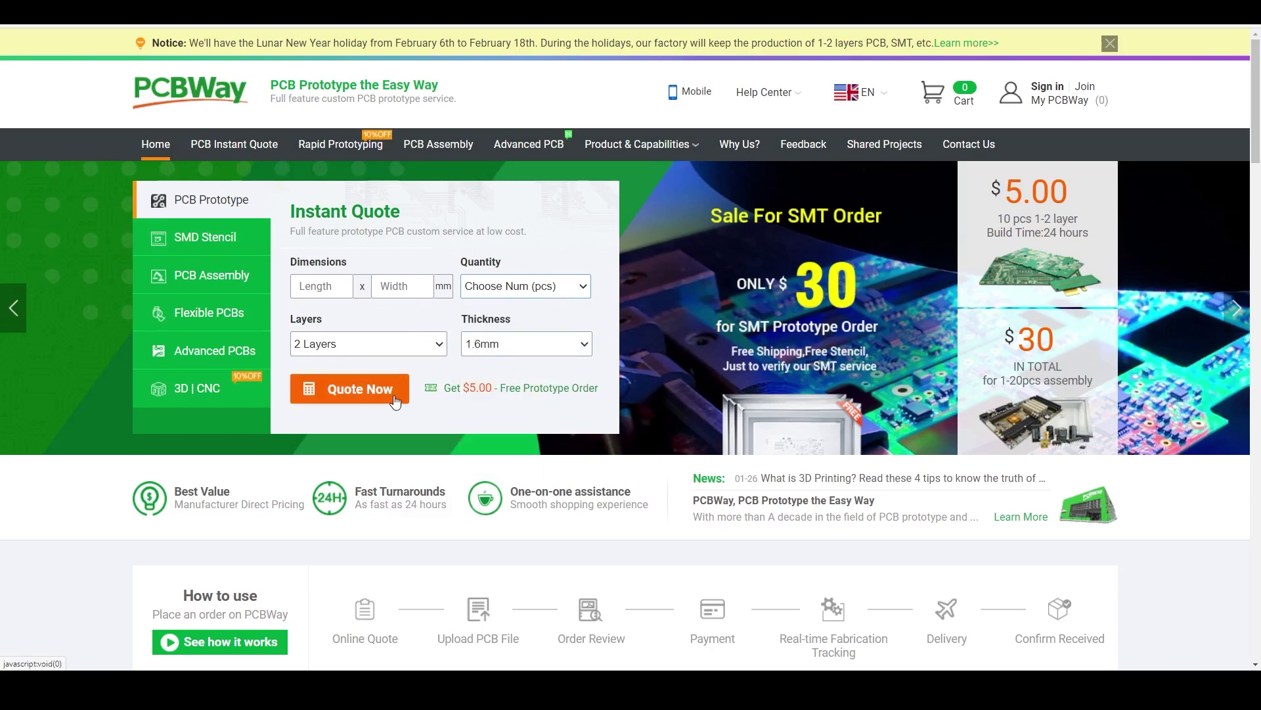
left_click(523, 293)
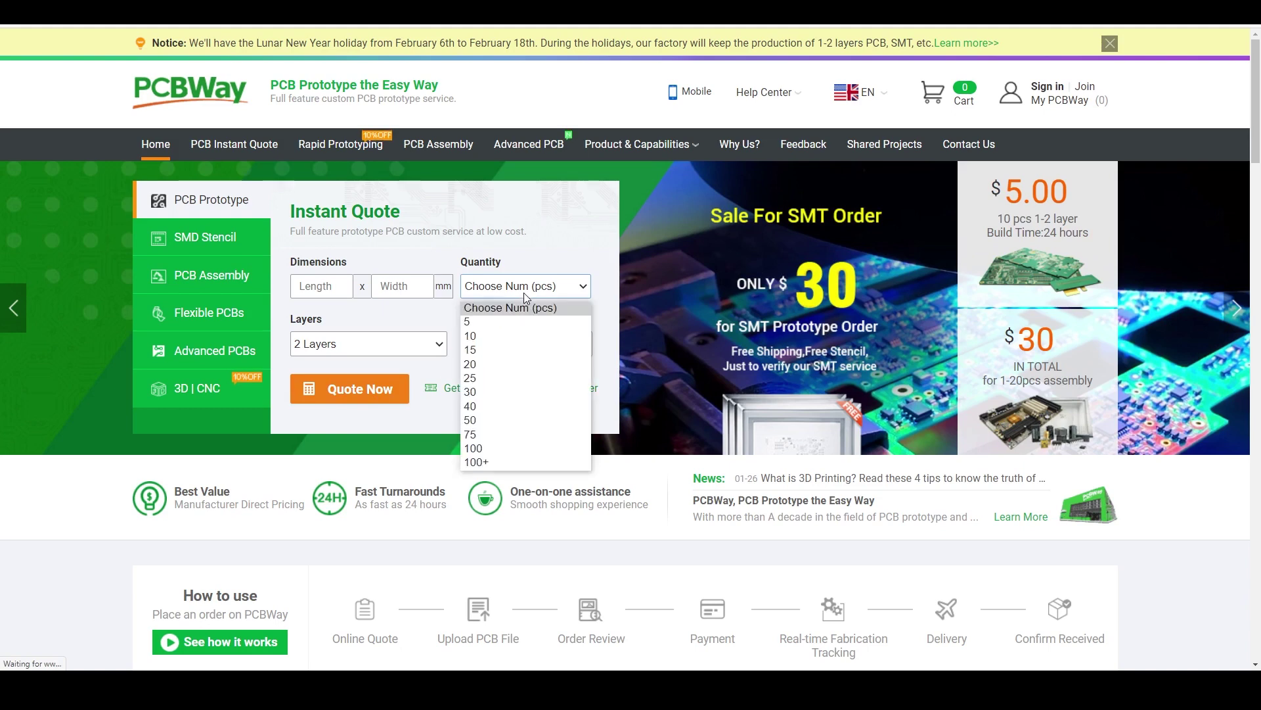
left_click(518, 333)
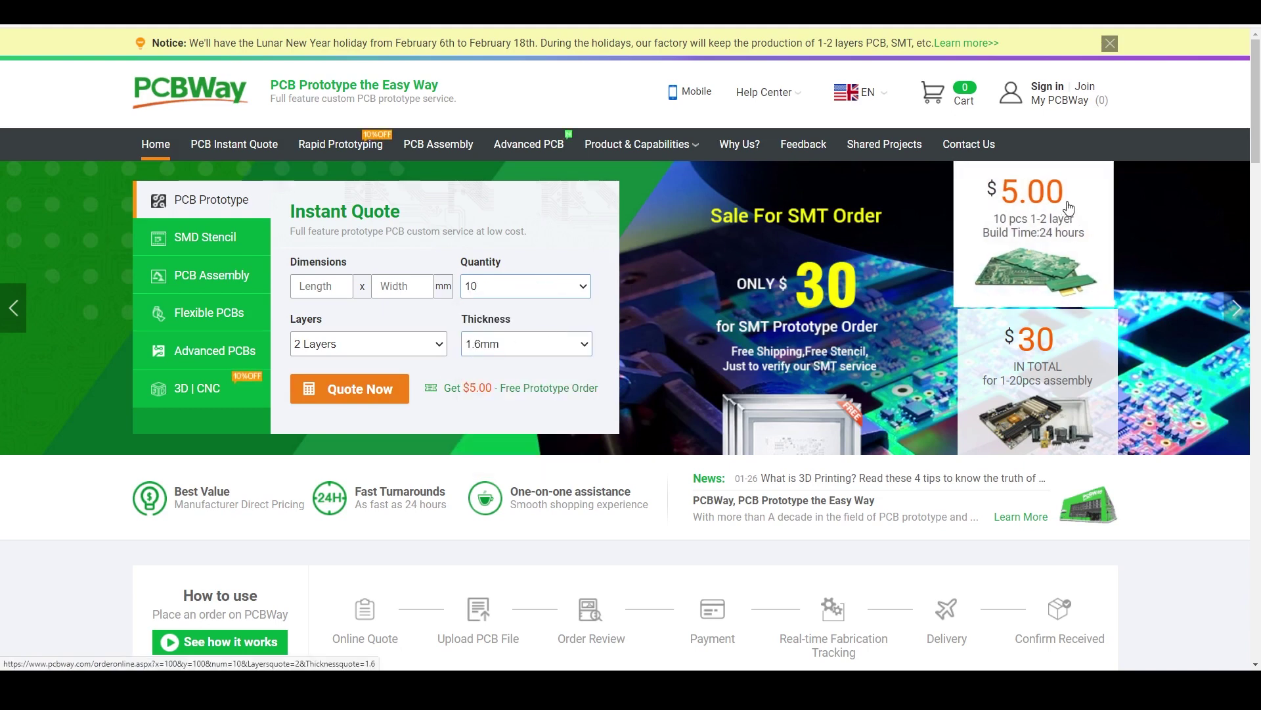
left_click(1065, 208)
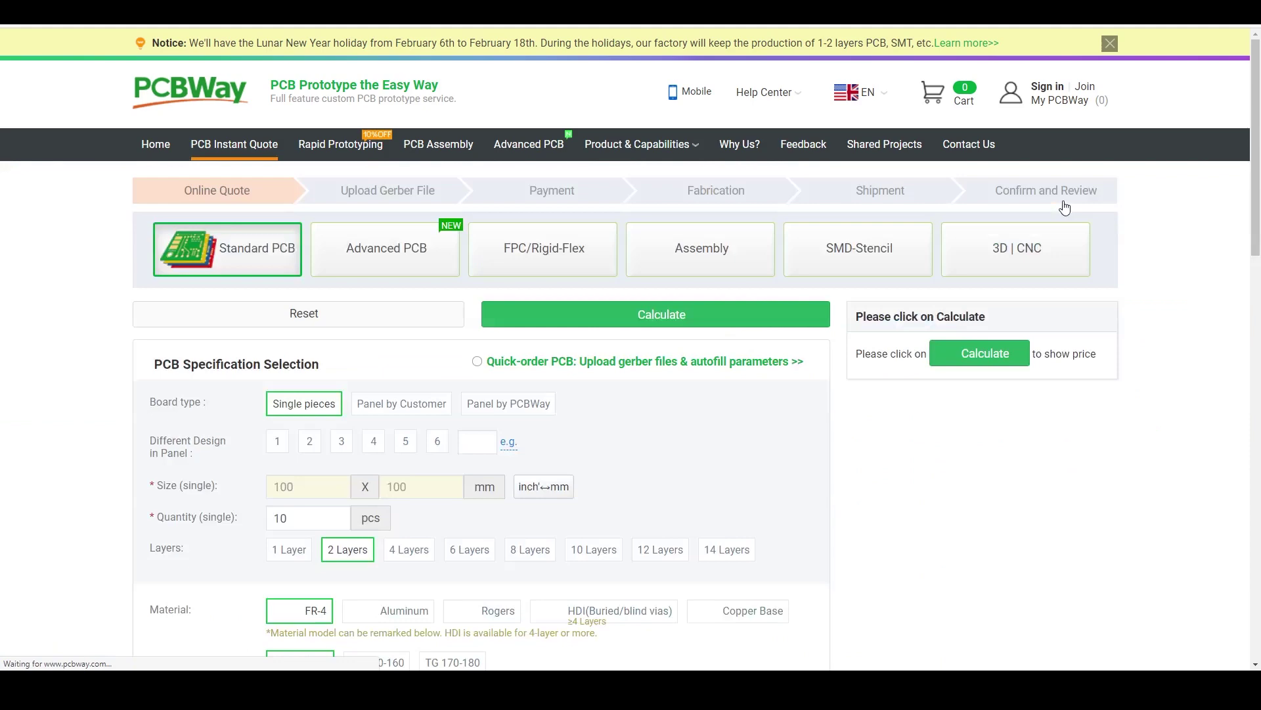
Calculate the price for 10 standard 100 x 100 mm two-layer PCBs and review the specification and cost summary
left_click(676, 304)
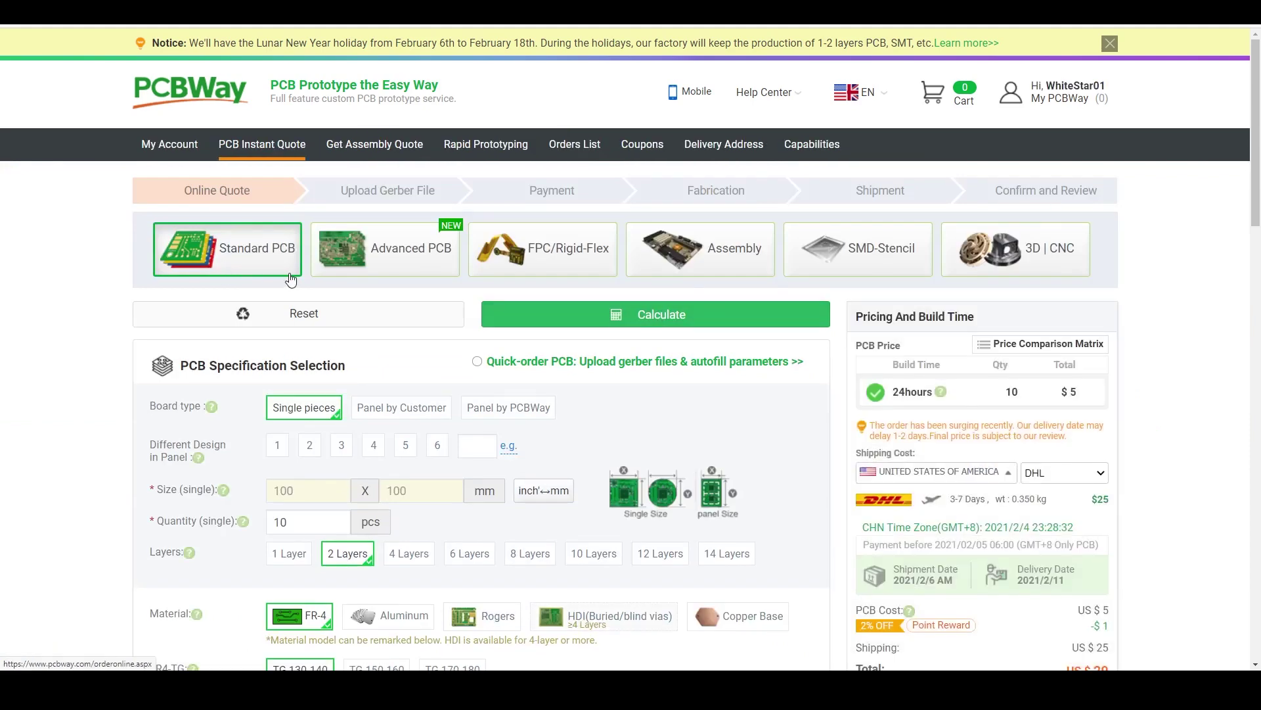
scroll(843, 298, "down", 3)
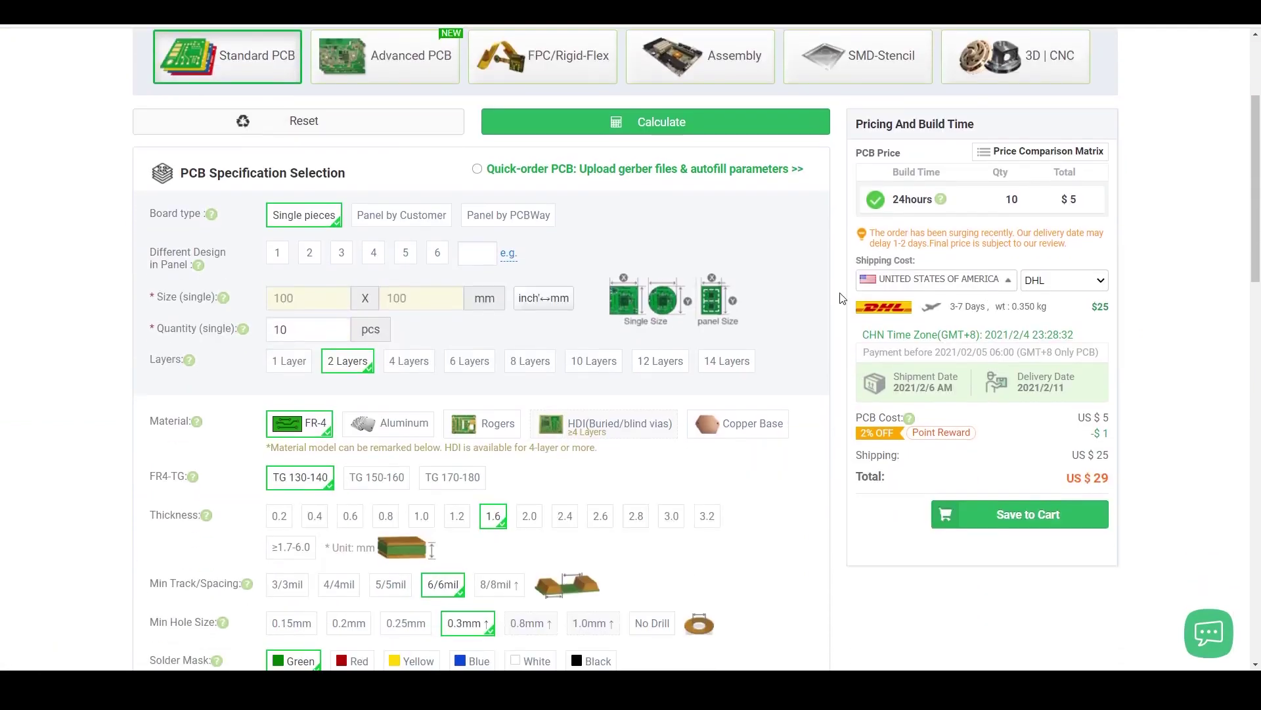
Change the board type to Panel by PCBWay and accept X-outs in the panel, keeping the PCBWay-preferred route process
left_click(488, 219)
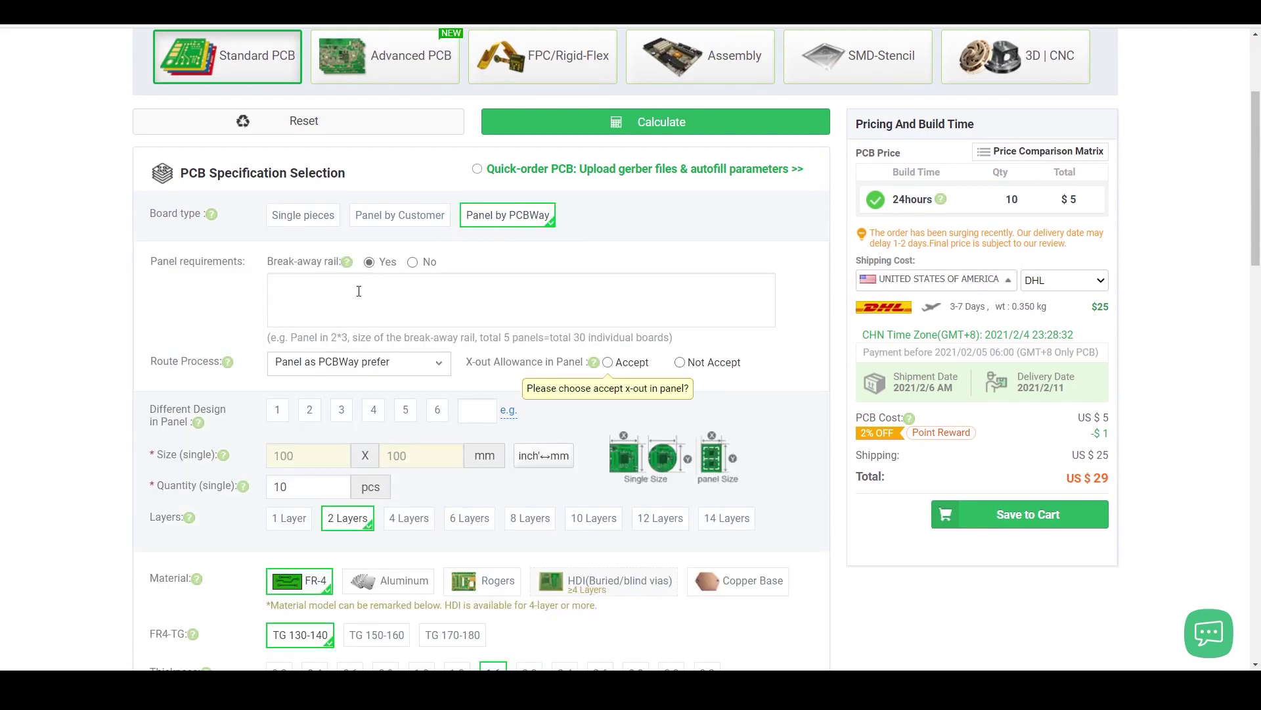
left_click(425, 365)
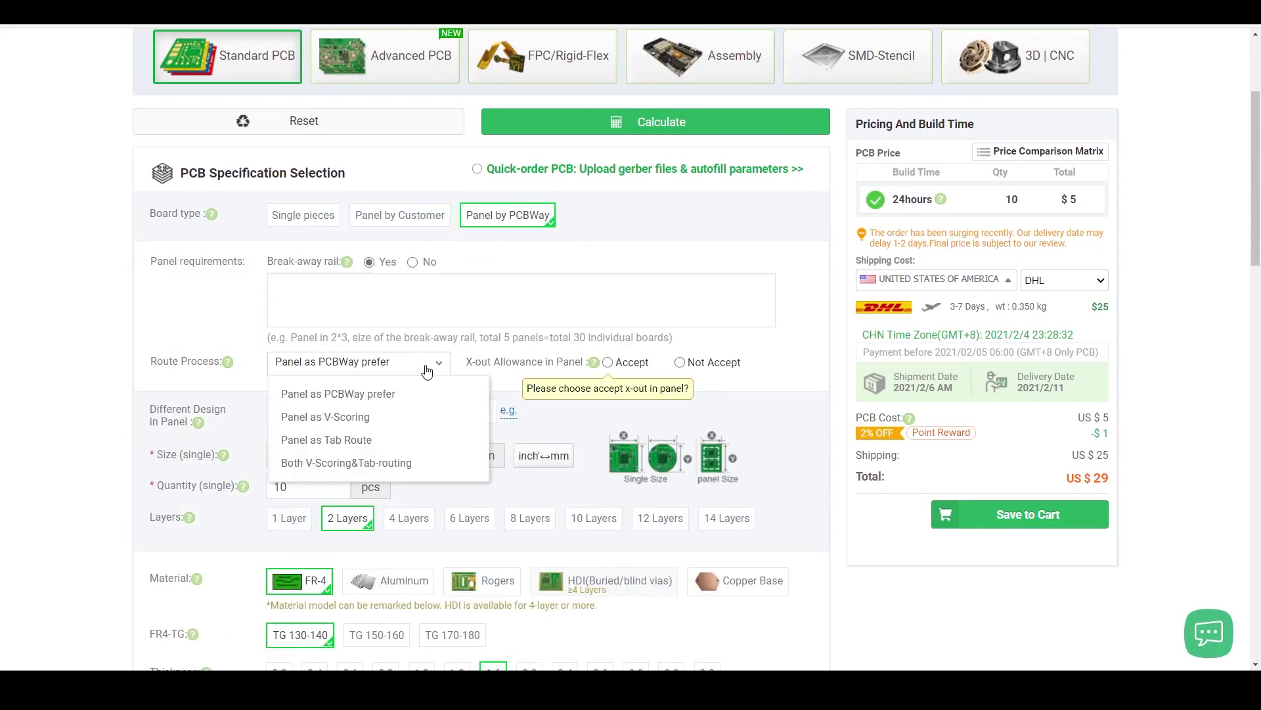
left_click(608, 363)
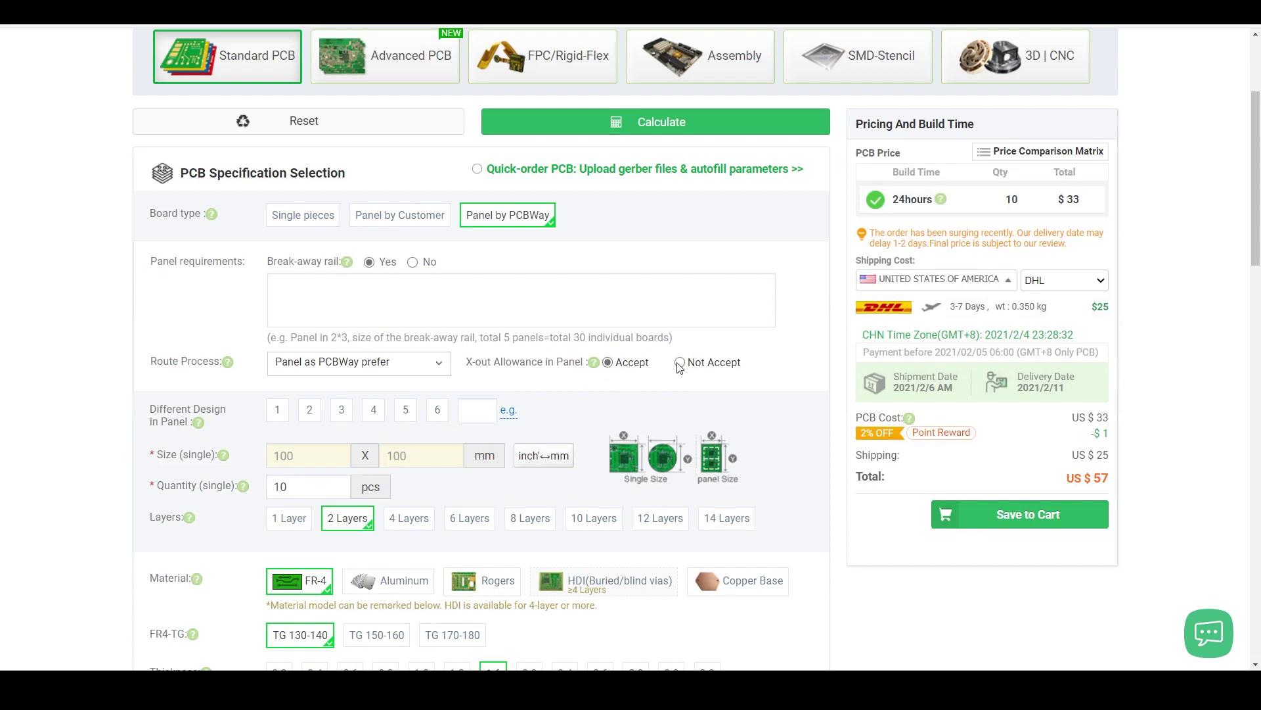
left_click(679, 364)
left_click(638, 366)
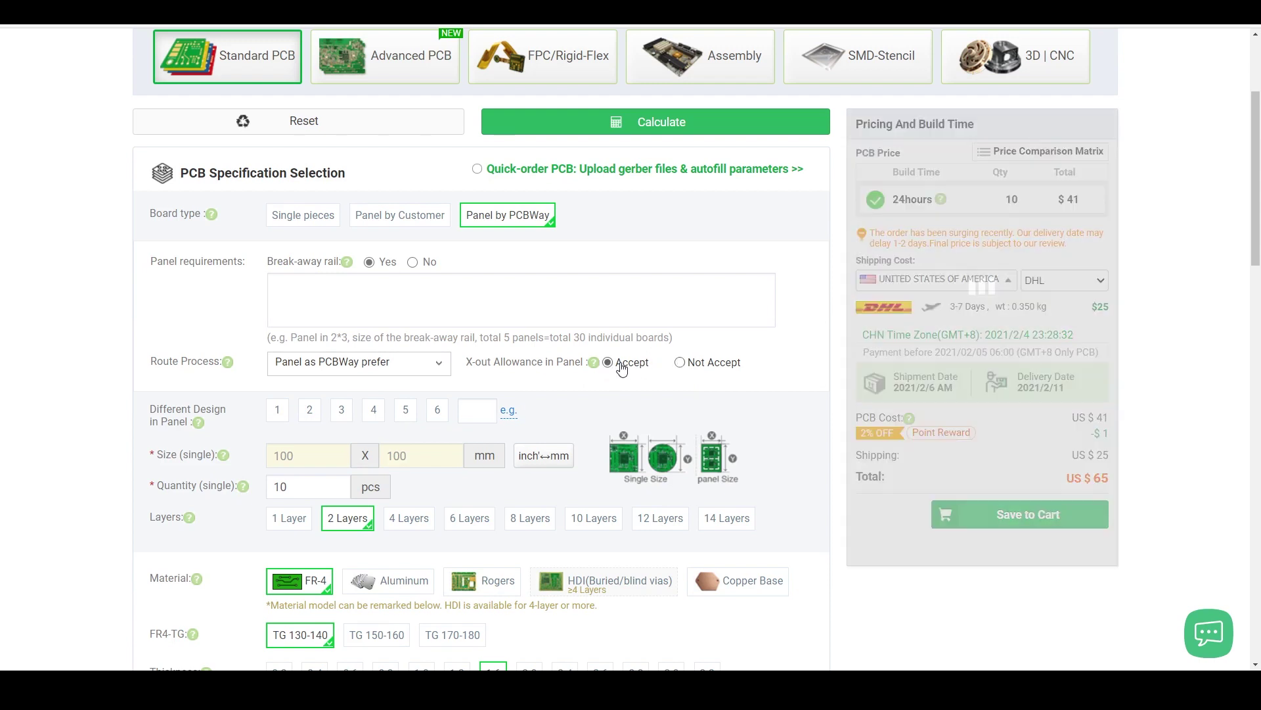
left_click(426, 371)
Set the number of different designs in the panel to 1 and choose a white solder mask
scroll(113, 330, "down", 2)
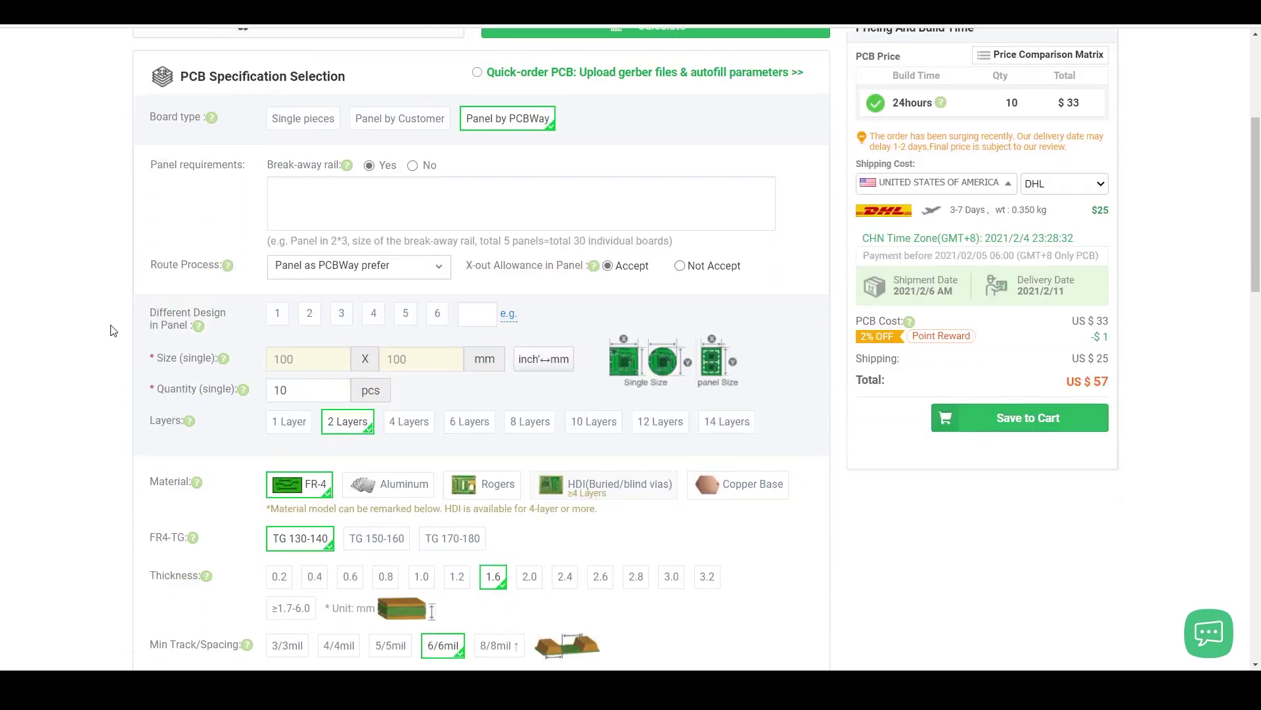
left_click(279, 320)
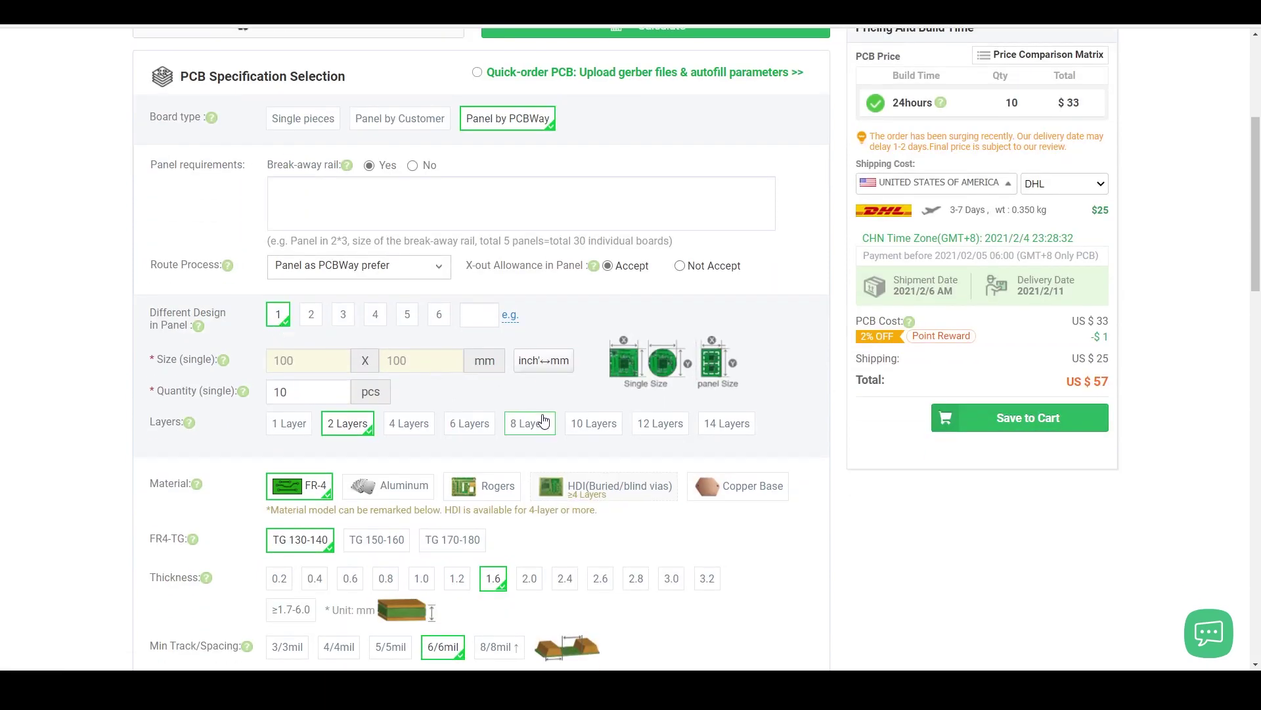
scroll(325, 371, "down", 6)
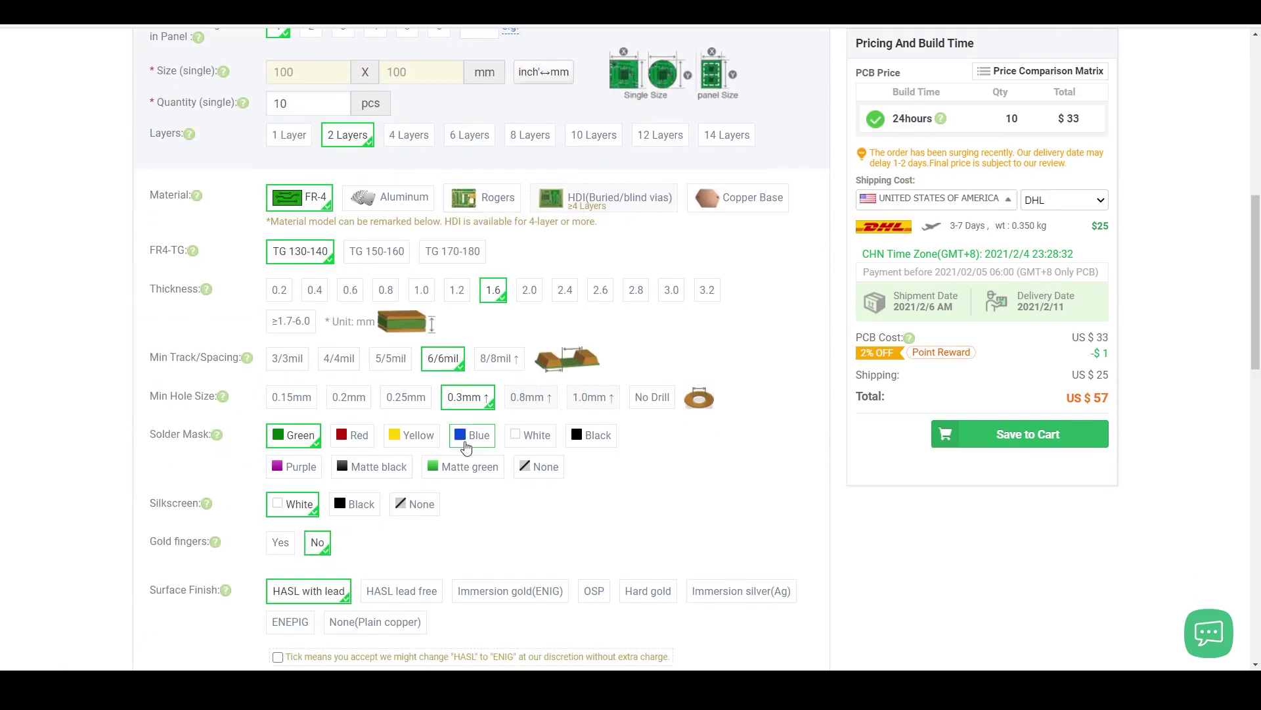
left_click(524, 436)
scroll(555, 484, "down", 4)
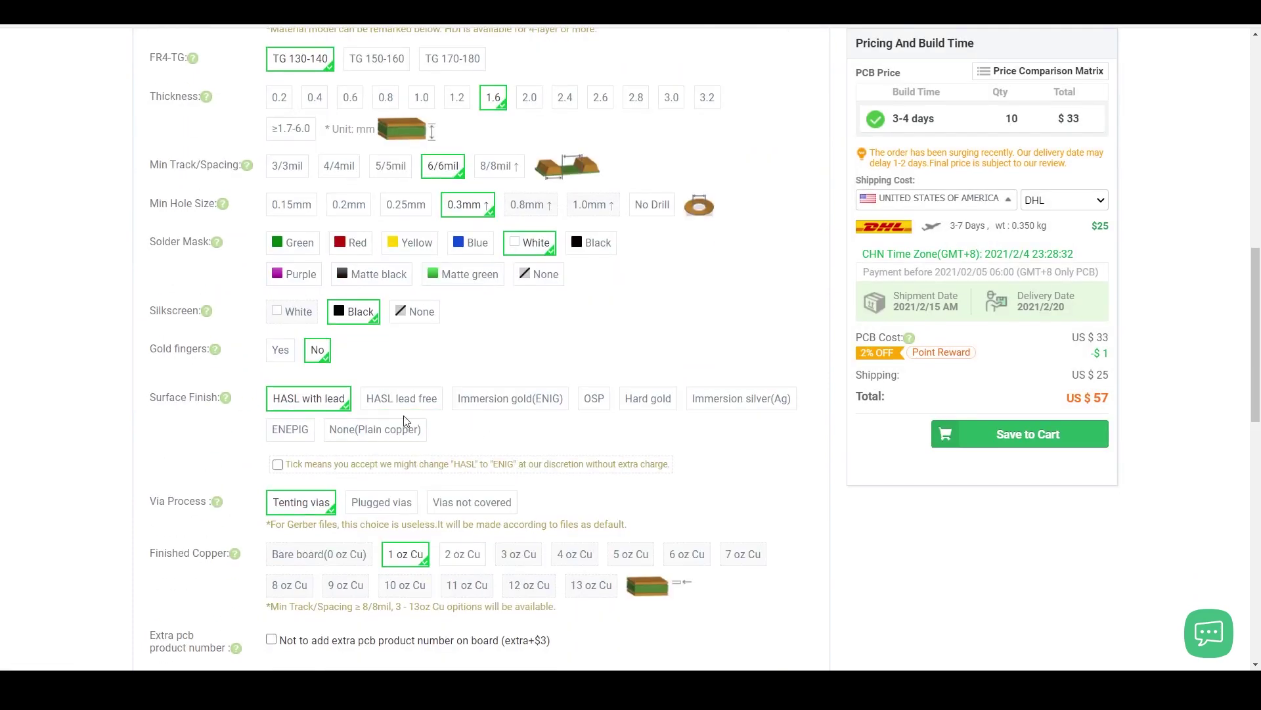
scroll(405, 422, "down", 5)
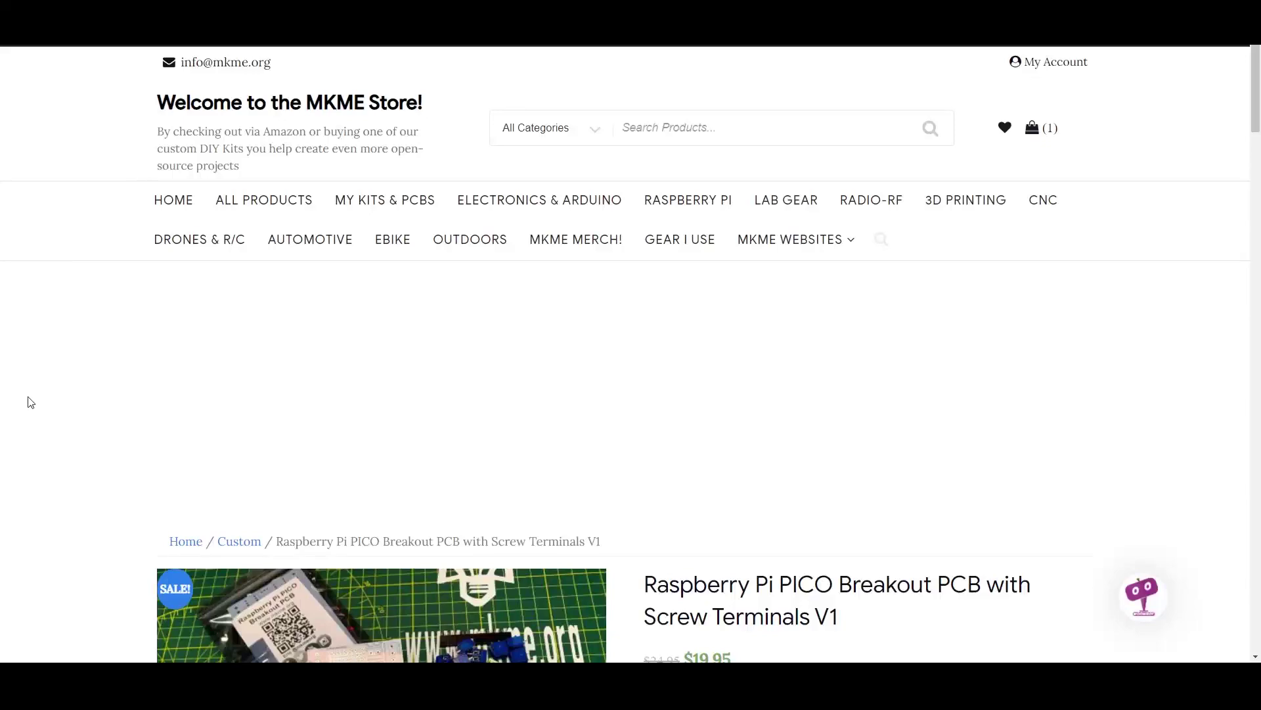
On the MKME Store page for the Raspberry Pi PICO Breakout PCB, view several of the kit's gallery photos
scroll(29, 402, "down", 7)
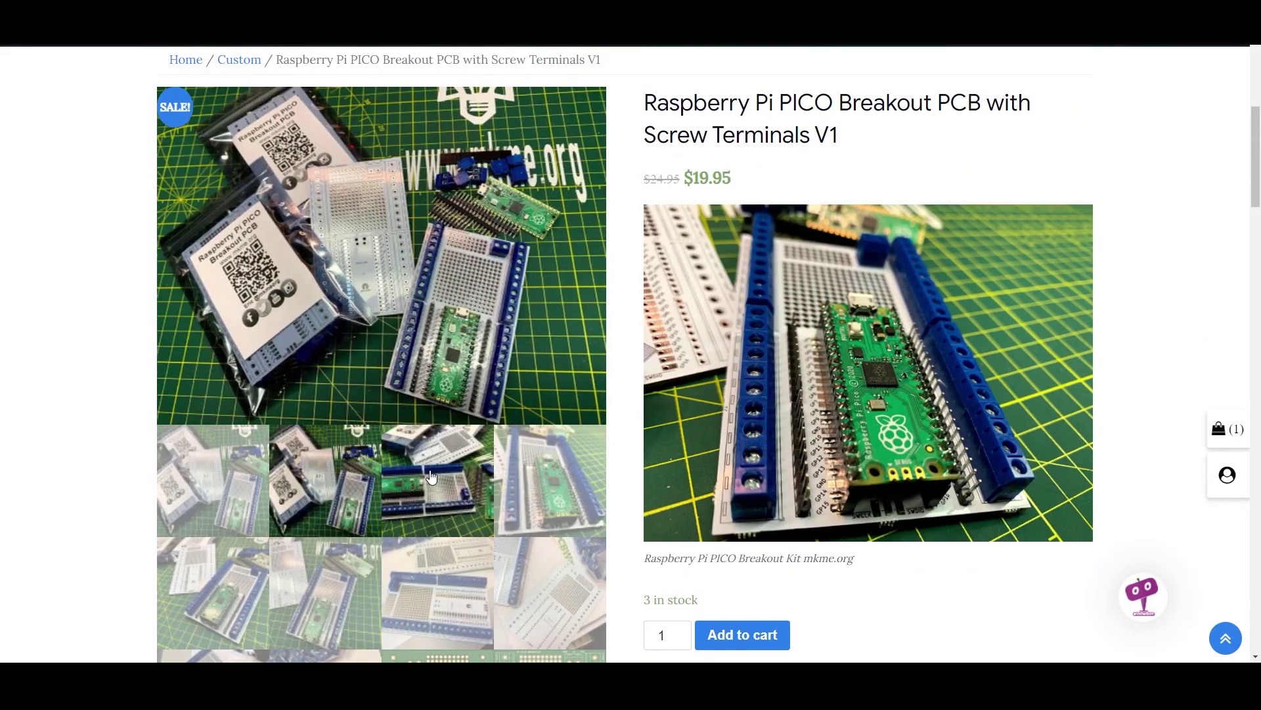
left_click(431, 476)
left_click(450, 582)
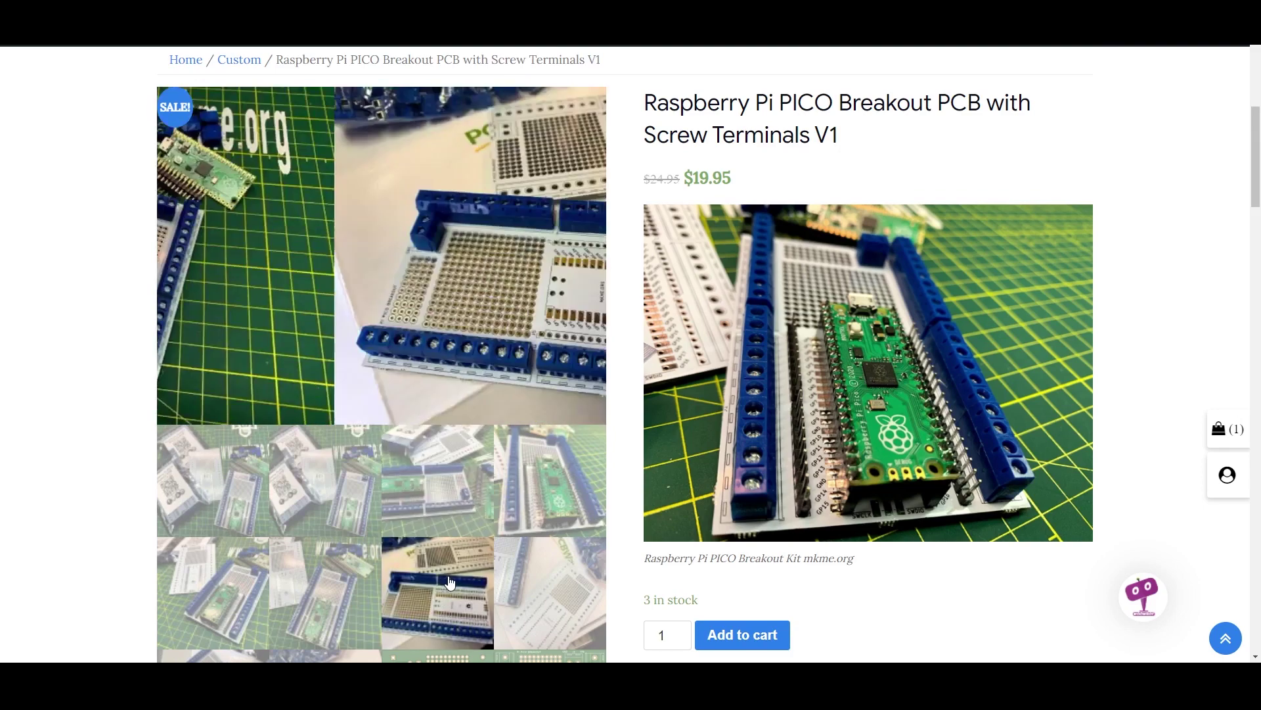
left_click(579, 489)
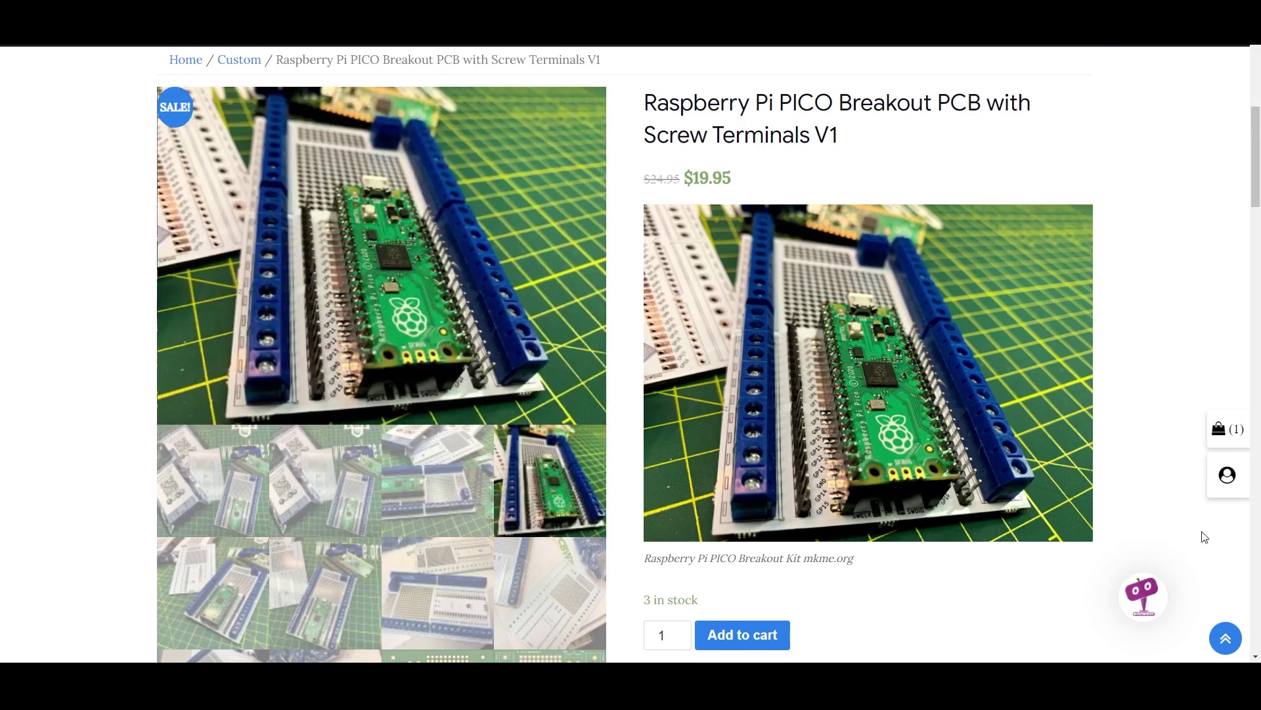
Review the breakout kit's stock, description and notes, and the related kits suggested below them
scroll(1205, 537, "down", 4)
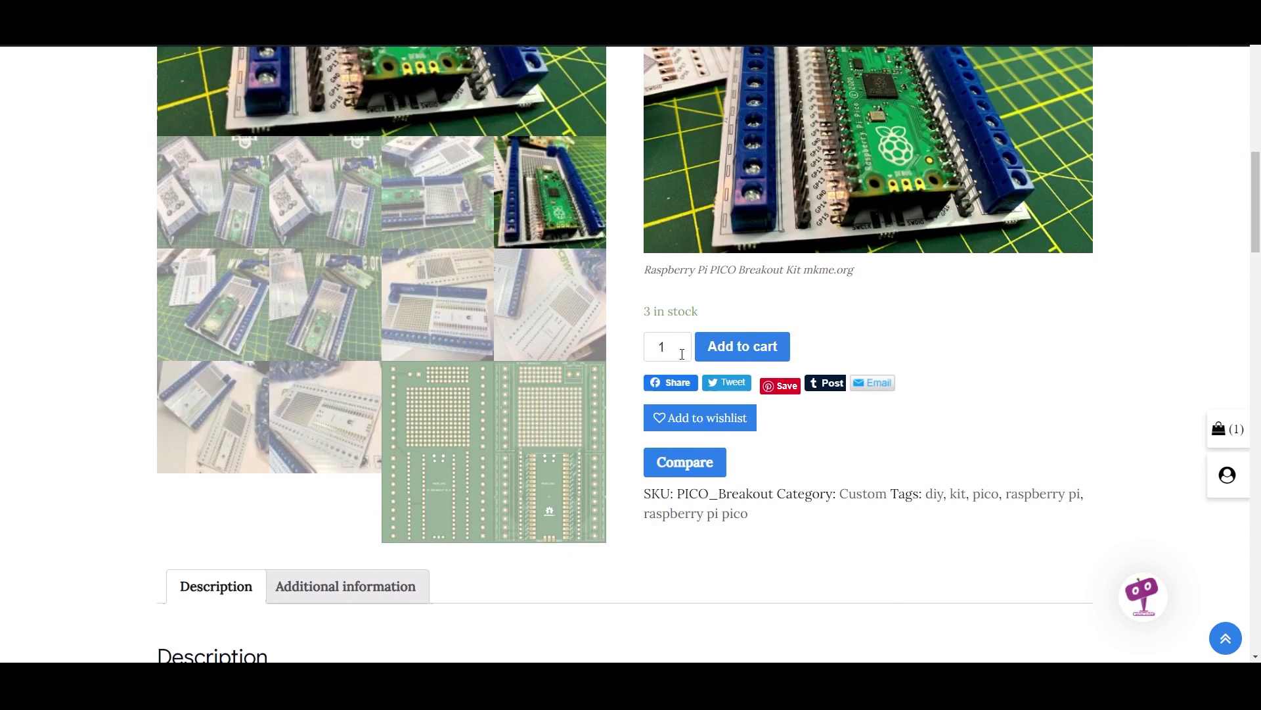
mouse_move(665, 312)
left_mouse_down()
mouse_move(640, 318)
mouse_move(659, 312)
left_mouse_up()
scroll(979, 441, "down", 13)
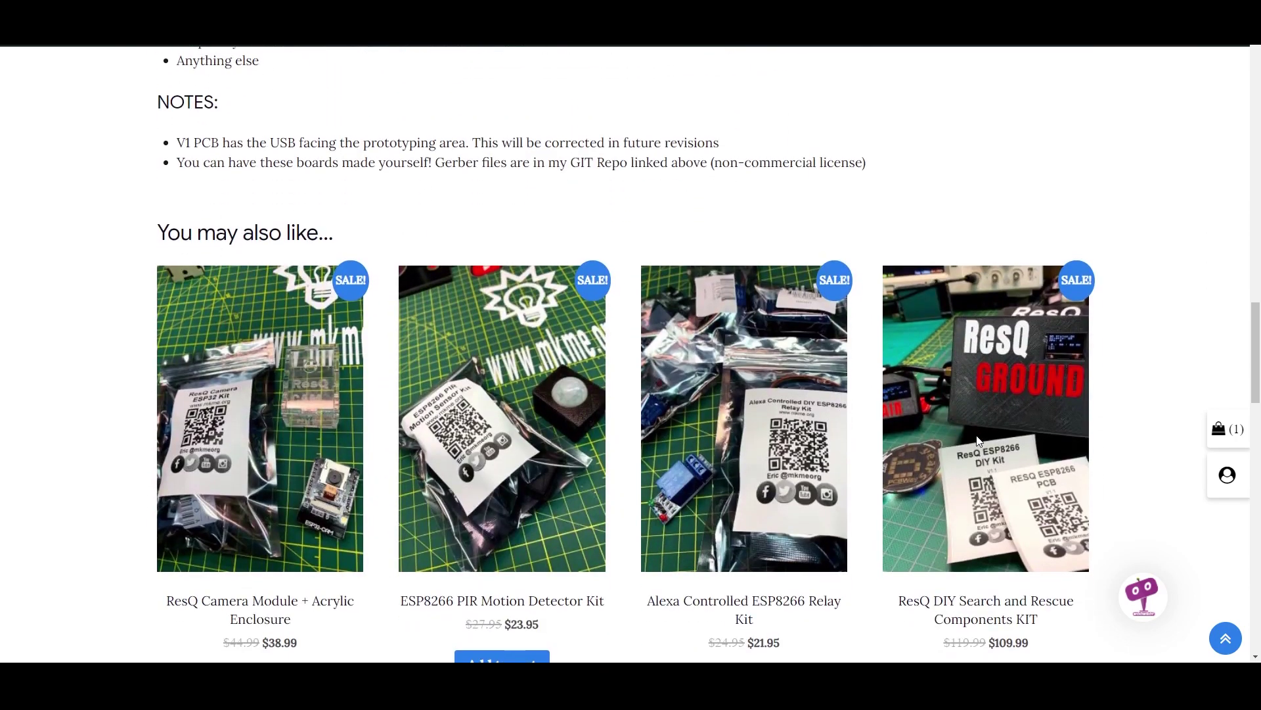
scroll(978, 441, "down", 1)
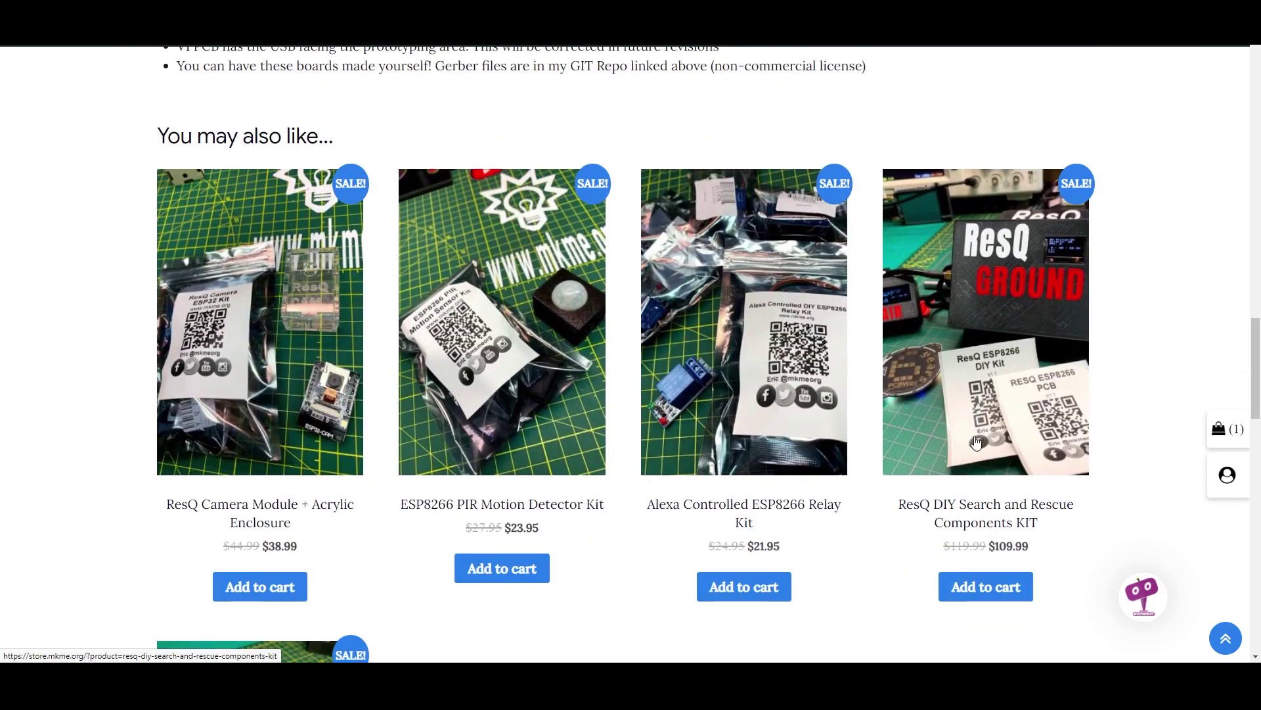